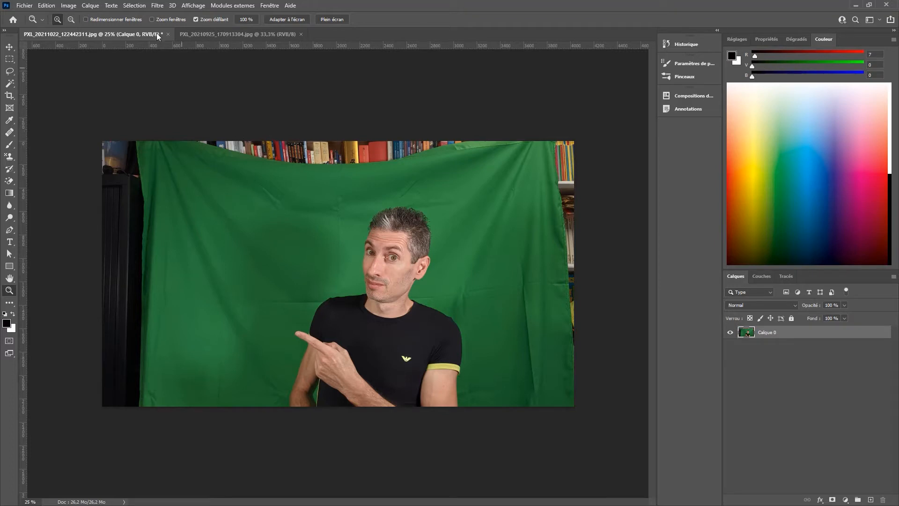
Step: Cut the man out of the green-screen photo using Select and Mask with automatic subject selection, output as a layer mask
{"action": "left_click", "coordinate": [136, 6]}
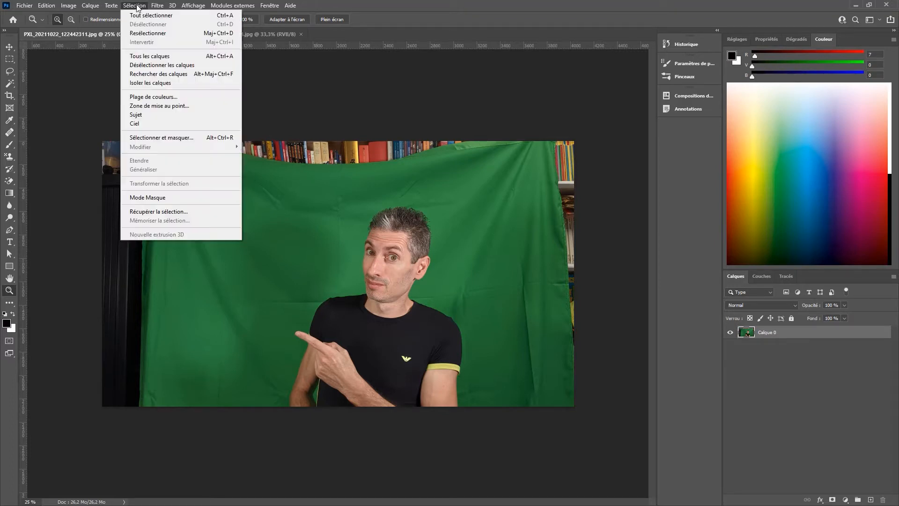
{"action": "left_click", "coordinate": [161, 138]}
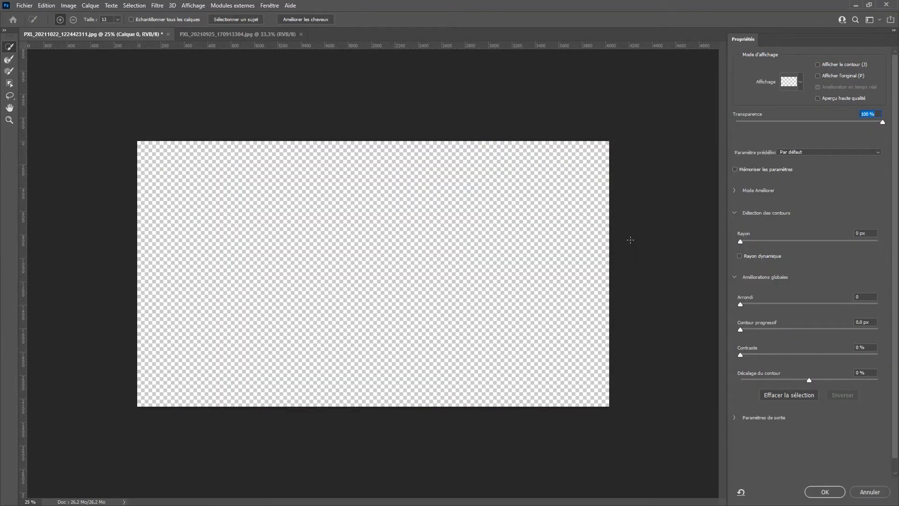
{"action": "left_click", "coordinate": [244, 21]}
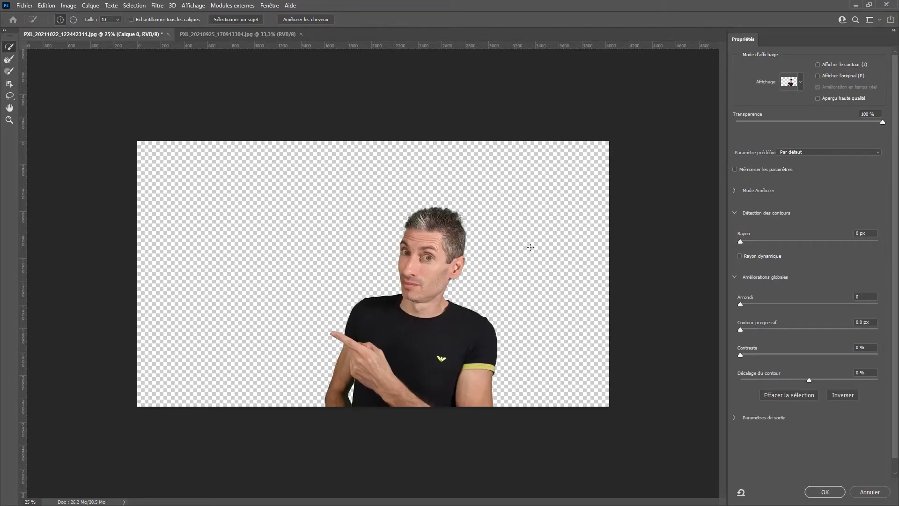
{"action": "left_click", "coordinate": [825, 492]}
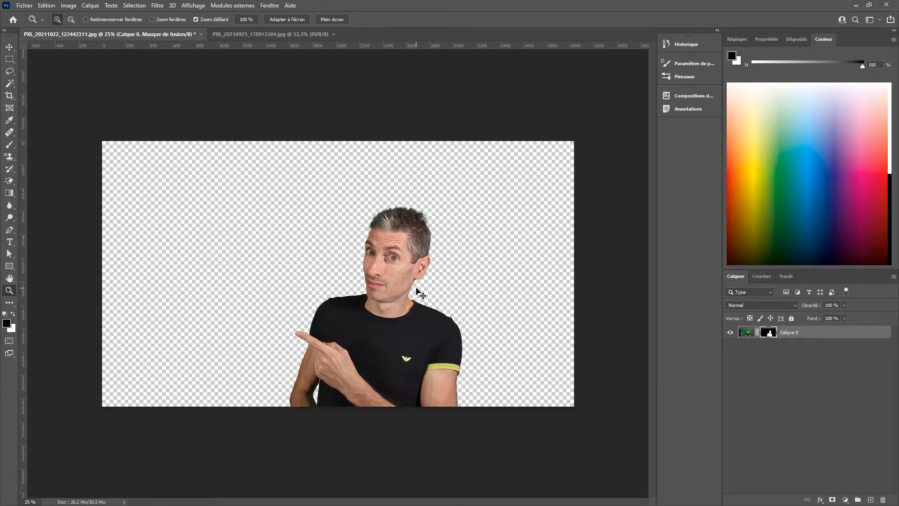
Step: Try to copy the whole masked image into a new 4032 x 2268 px greyscale document
{"action": "key", "text": "ctrl+a"}
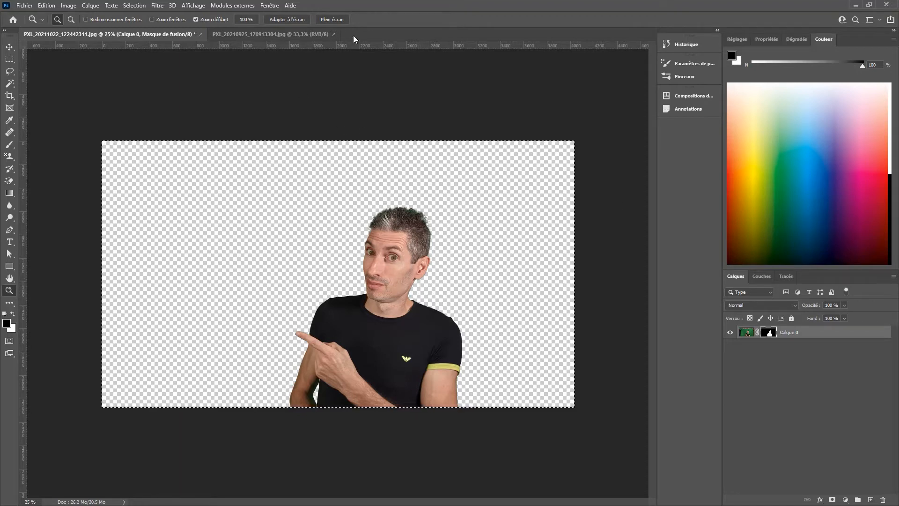
{"action": "left_click", "coordinate": [24, 5]}
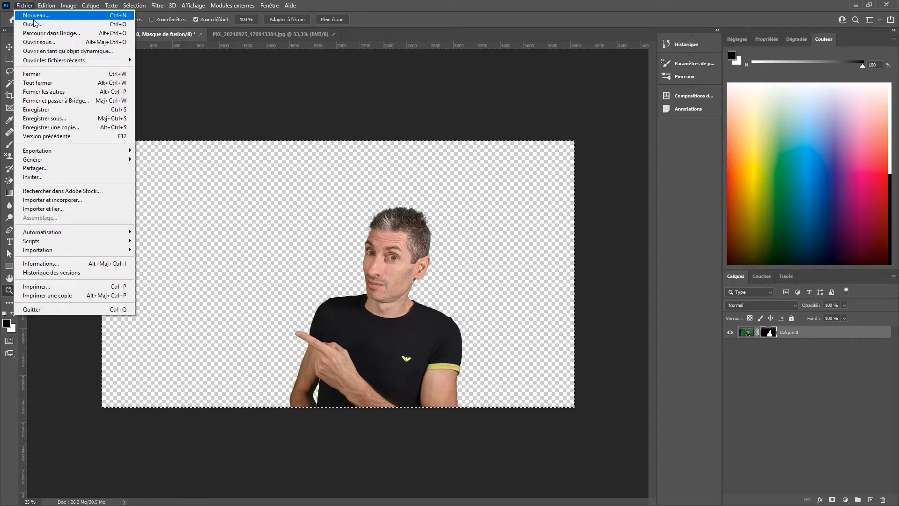
{"action": "left_click", "coordinate": [32, 16]}
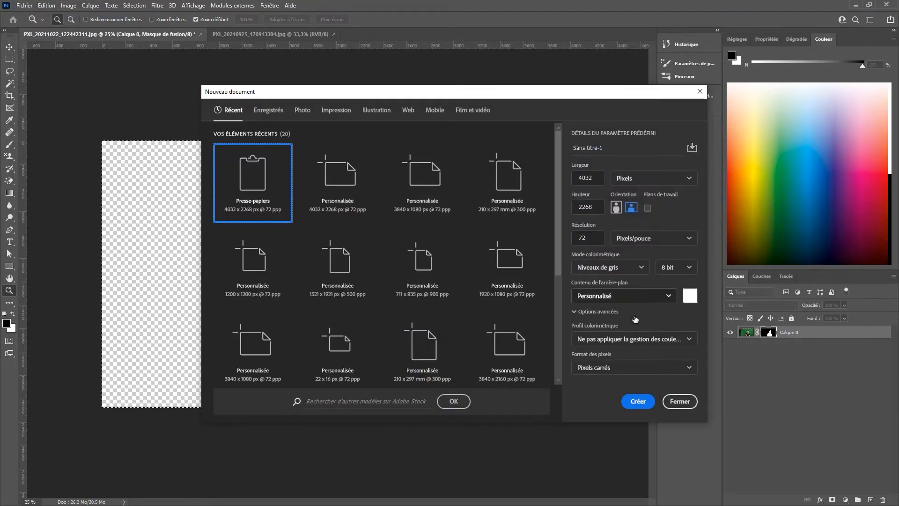
{"action": "left_click", "coordinate": [649, 397]}
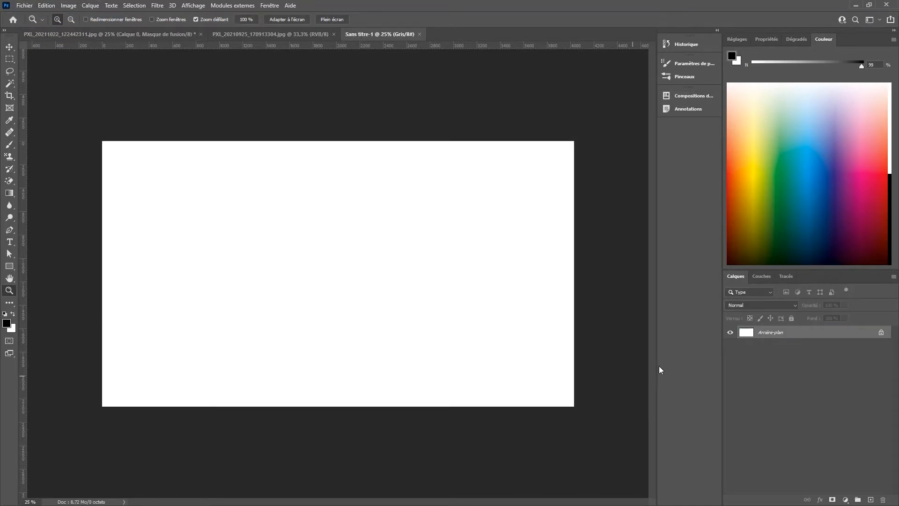
{"action": "key", "text": "ctrl+v"}
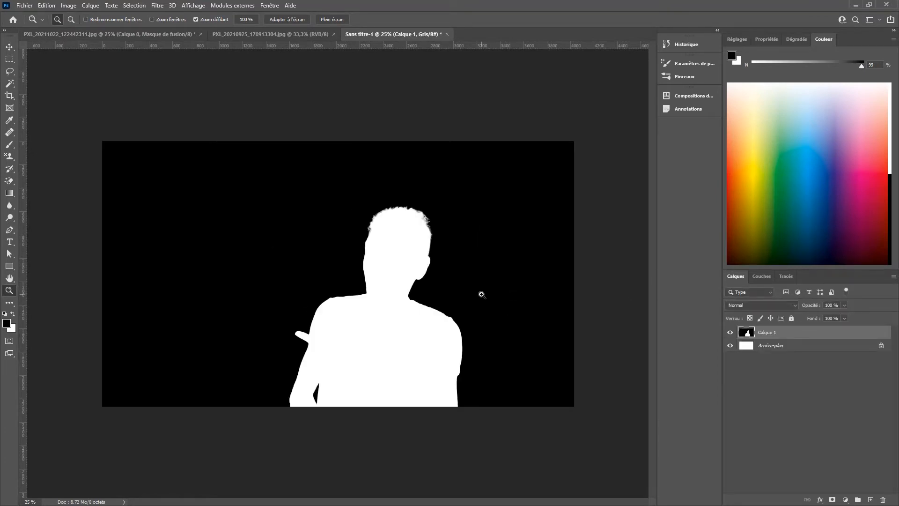
Step: Return to PXL_20211022_122442311.jpg and apply the layer mask to Calque 0
{"action": "left_click", "coordinate": [115, 37]}
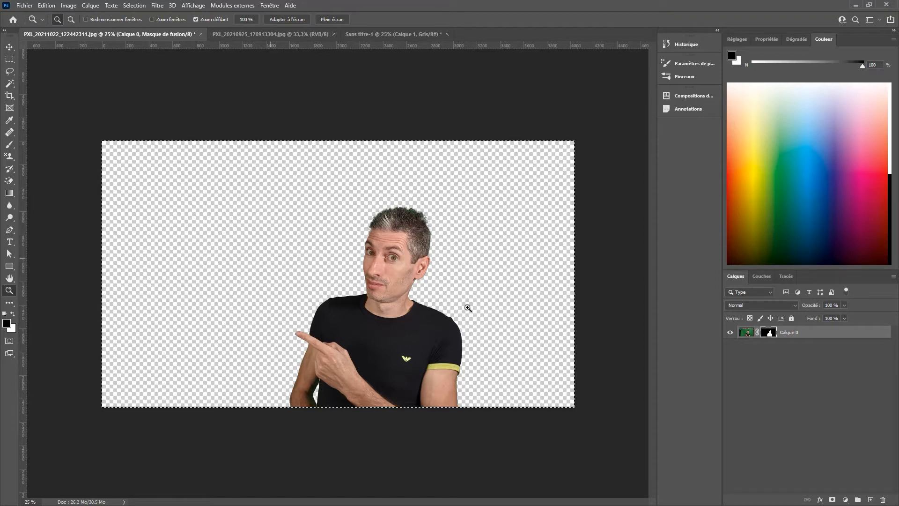
{"action": "right_click", "coordinate": [771, 333]}
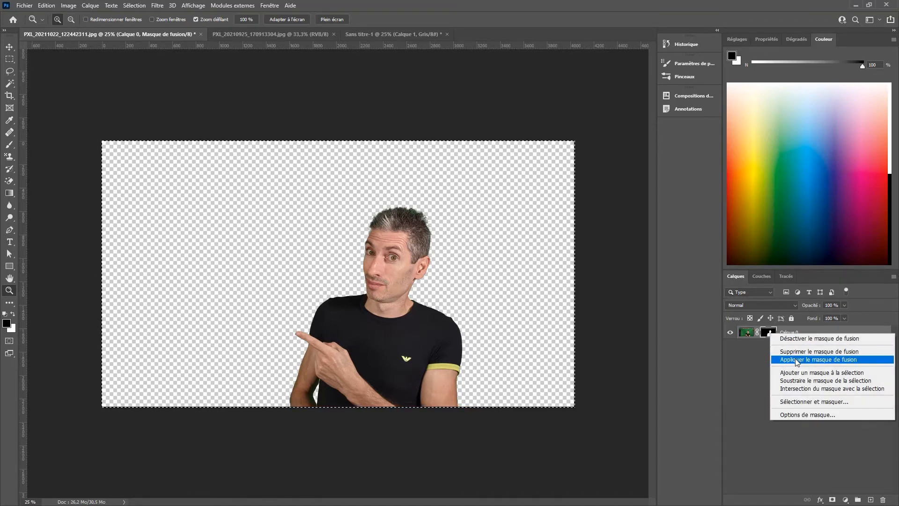
{"action": "left_click", "coordinate": [796, 360]}
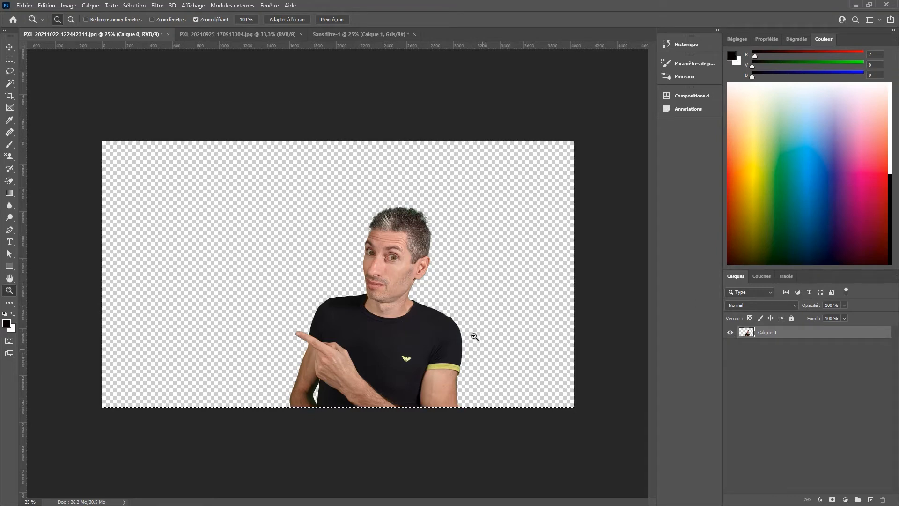
Step: Paste the copied cutout into a new 1480 x 1720 px RGB document and hide its white background layer
{"action": "key", "text": "ctrl+n"}
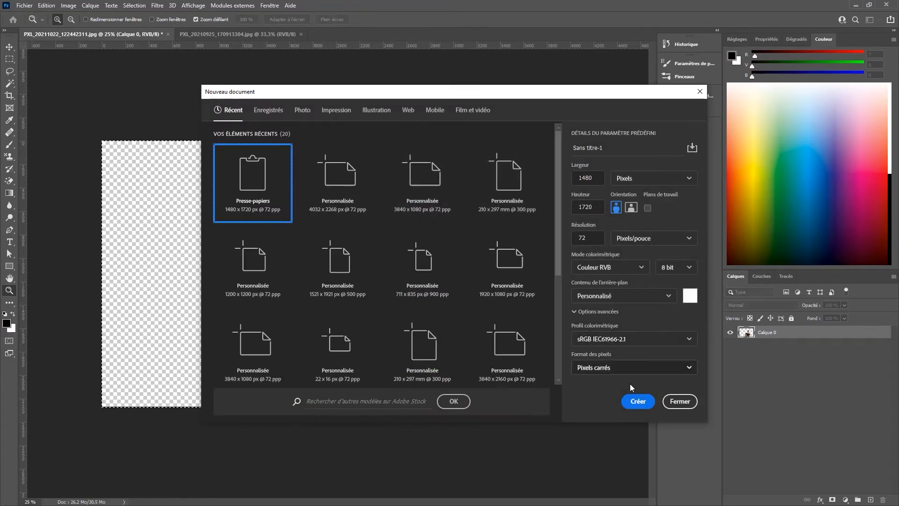
{"action": "left_click", "coordinate": [638, 401]}
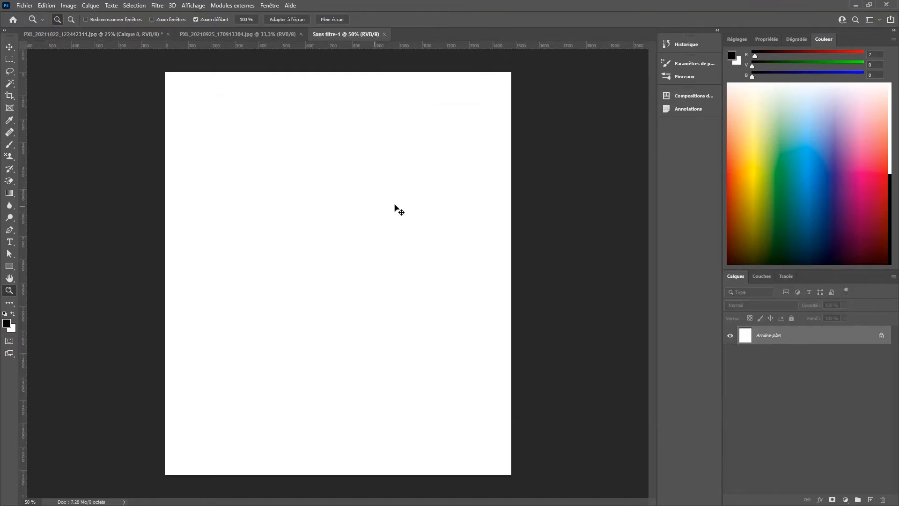
{"action": "key", "text": "ctrl+v"}
{"action": "key", "text": "ctrl+minus"}
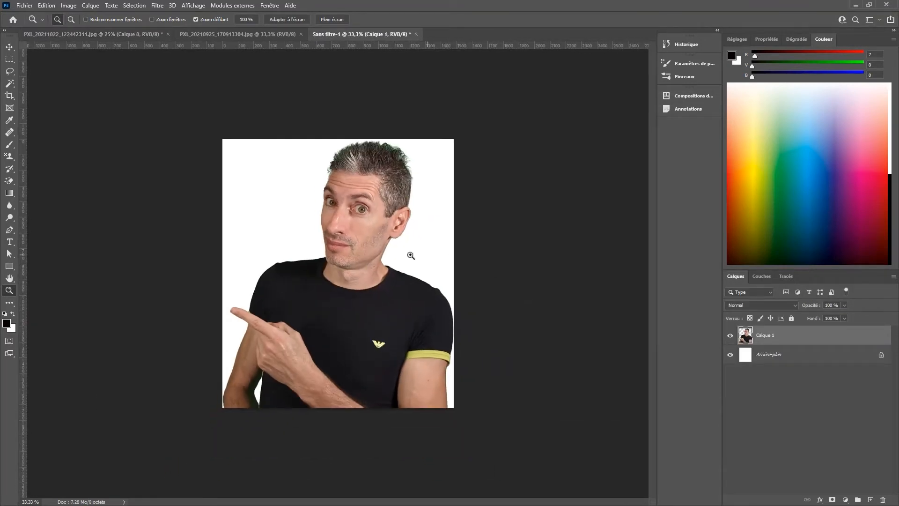
{"action": "left_click", "coordinate": [730, 355]}
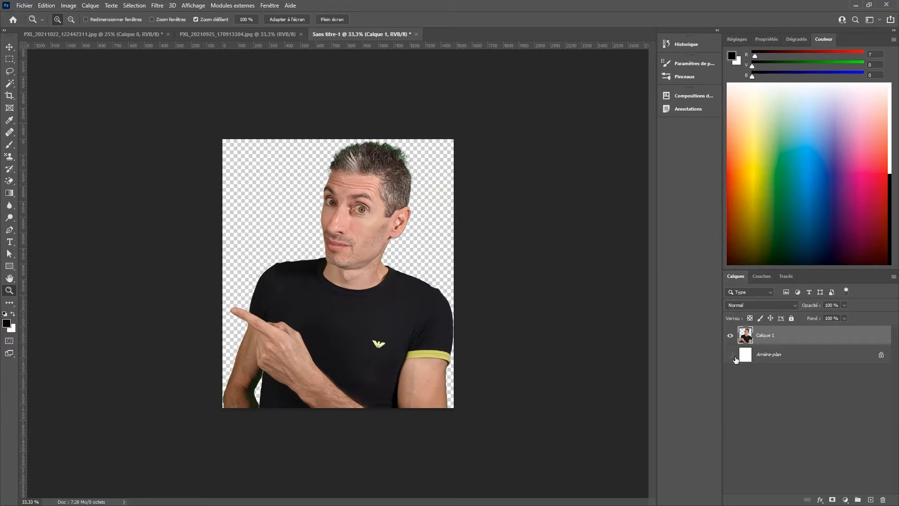
Step: Cut the man out of the bookshelf photo PXL_20210925_170913304.jpg with Select and Mask's subject selection, output as a layer mask
{"action": "left_click", "coordinate": [125, 32]}
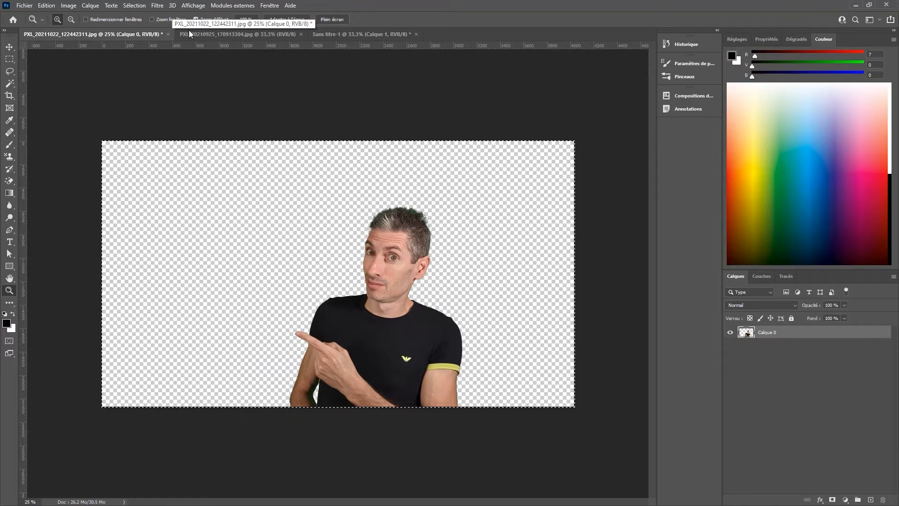
{"action": "left_click", "coordinate": [238, 33]}
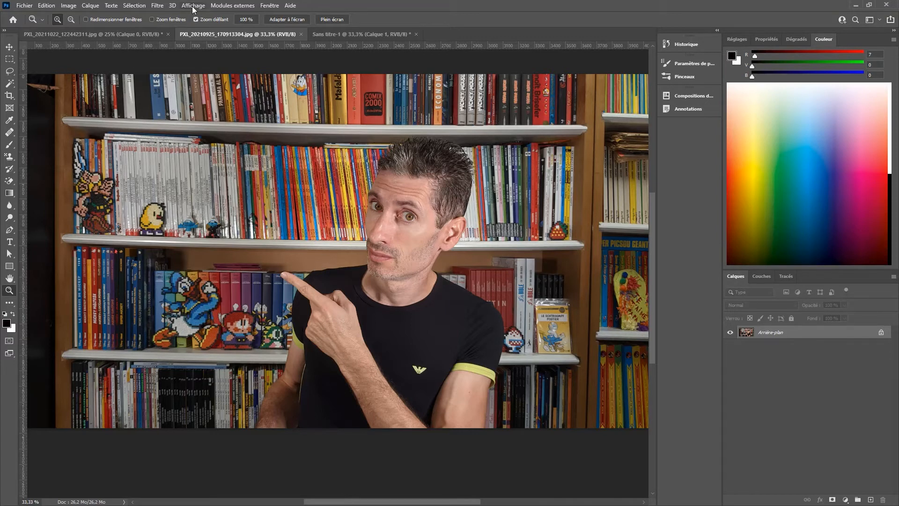
{"action": "left_click", "coordinate": [140, 6]}
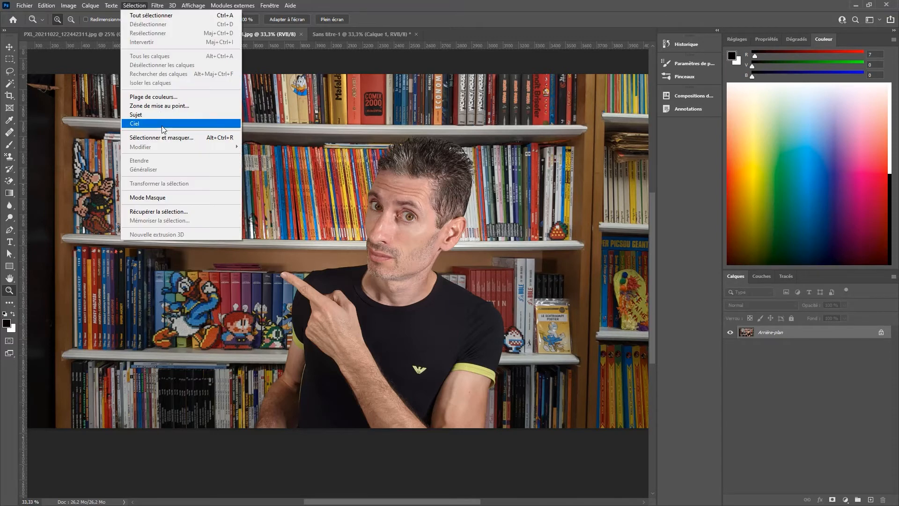
{"action": "left_click", "coordinate": [167, 137]}
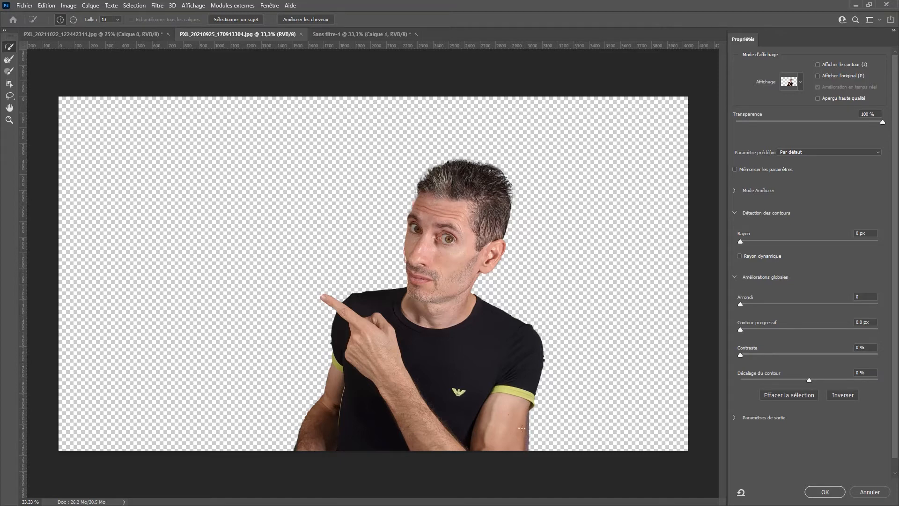
{"action": "left_click", "coordinate": [825, 492]}
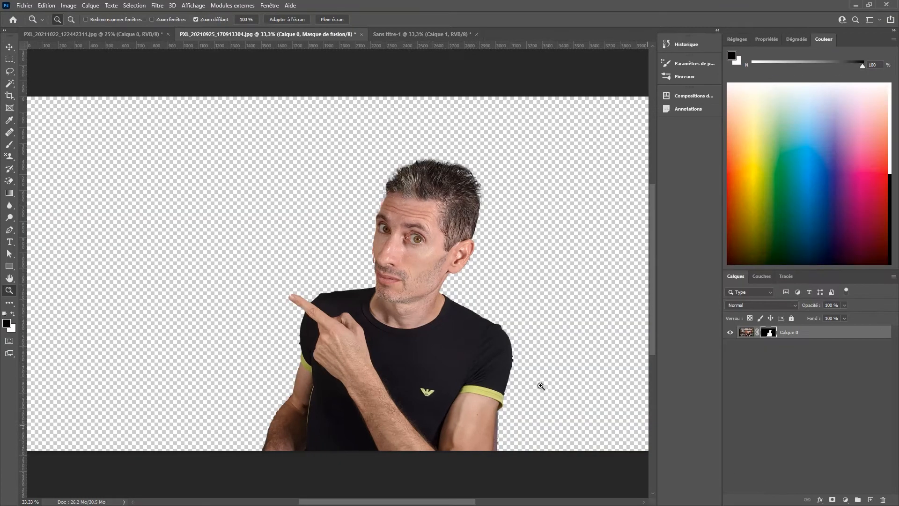
Step: Apply the layer mask to the bookshelf photo's cutout so its leftover edges can be trimmed with the Pen tool
{"action": "scroll", "coordinate": [524, 416], "scroll_direction": "up", "scroll_amount": 3}
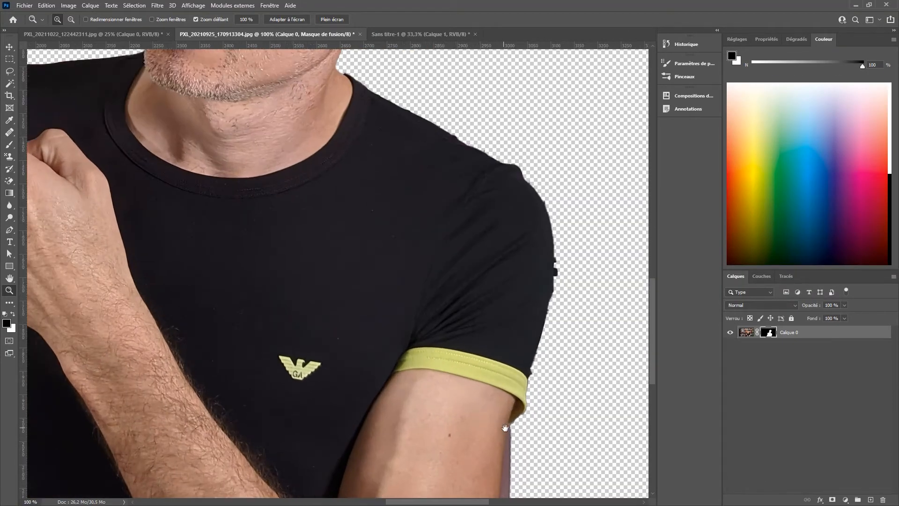
{"action": "left_click_drag", "start_coordinate": [505, 428], "coordinate": [450, 477]}
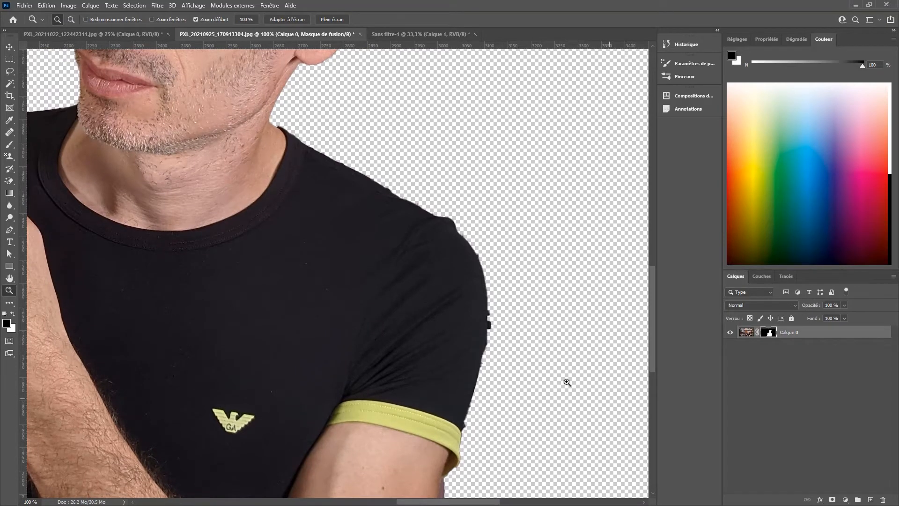
{"action": "key", "text": "p"}
{"action": "scroll", "coordinate": [487, 316], "scroll_direction": "down", "scroll_amount": 5}
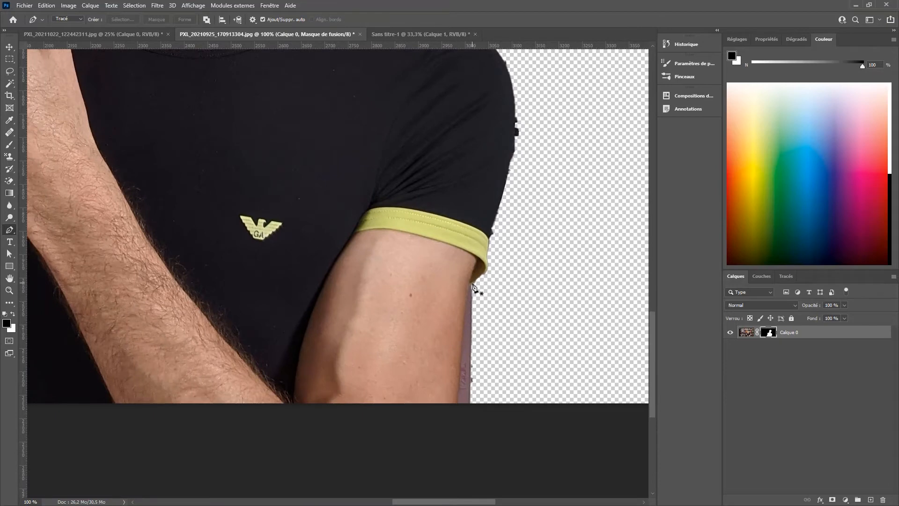
{"action": "left_click", "coordinate": [479, 277]}
{"action": "key", "text": "Escape"}
{"action": "right_click", "coordinate": [769, 332]}
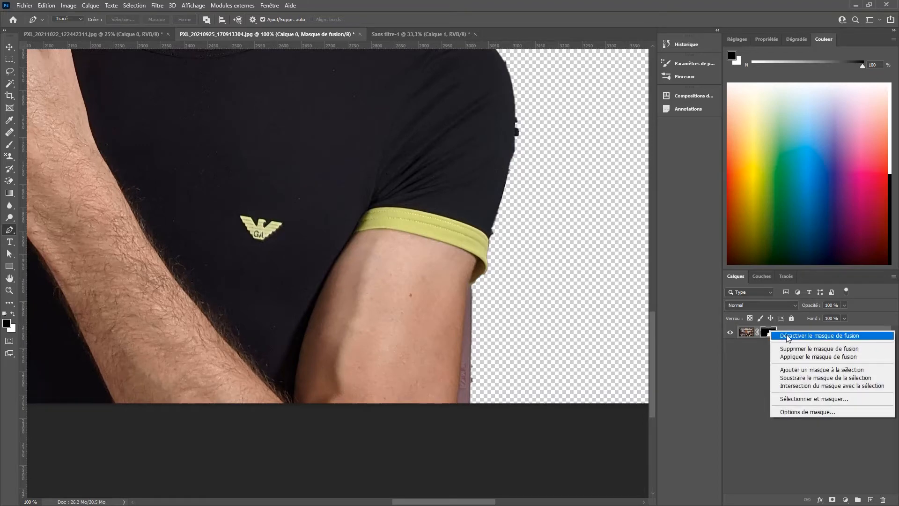
{"action": "left_click", "coordinate": [815, 358]}
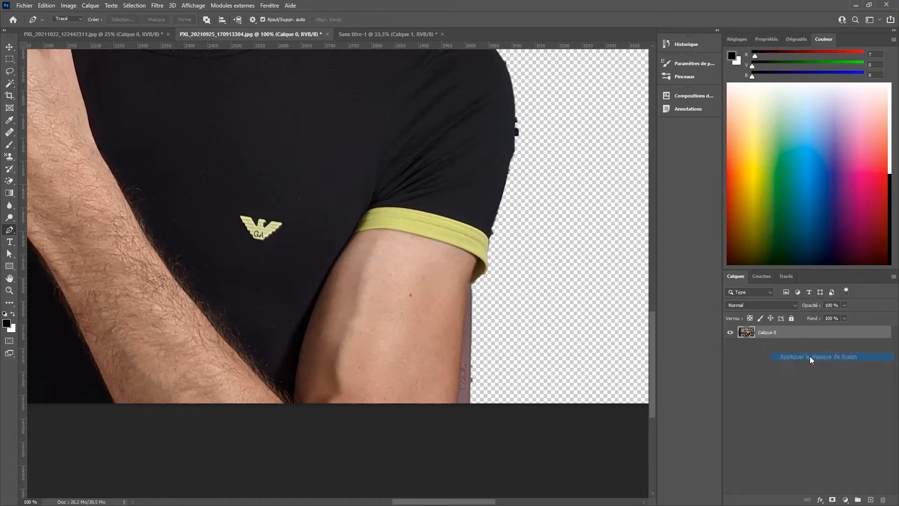
Step: Outline the purple background strip beside the arm below the right-hand sleeve with the Pen tool, delete it as a selection, and deselect
{"action": "left_click", "coordinate": [478, 280]}
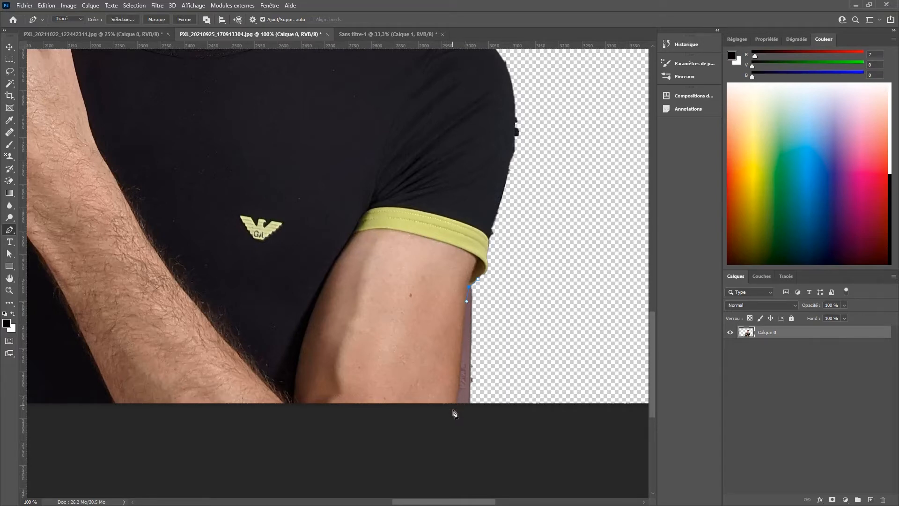
{"action": "left_click_drag", "start_coordinate": [456, 418], "coordinate": [451, 437]}
{"action": "left_click", "coordinate": [488, 434]}
{"action": "left_click", "coordinate": [517, 365]}
{"action": "left_click", "coordinate": [516, 312]}
{"action": "left_click", "coordinate": [478, 280]}
{"action": "key", "text": "ctrl+Return"}
{"action": "key", "text": "Delete"}
{"action": "key", "text": "ctrl+d"}
Step: Trace the outer edge of the left-hand forearm with the Pen tool, from the elbow crease down past the photo's lower edge
{"action": "scroll", "coordinate": [523, 324], "scroll_direction": "down", "scroll_amount": 2}
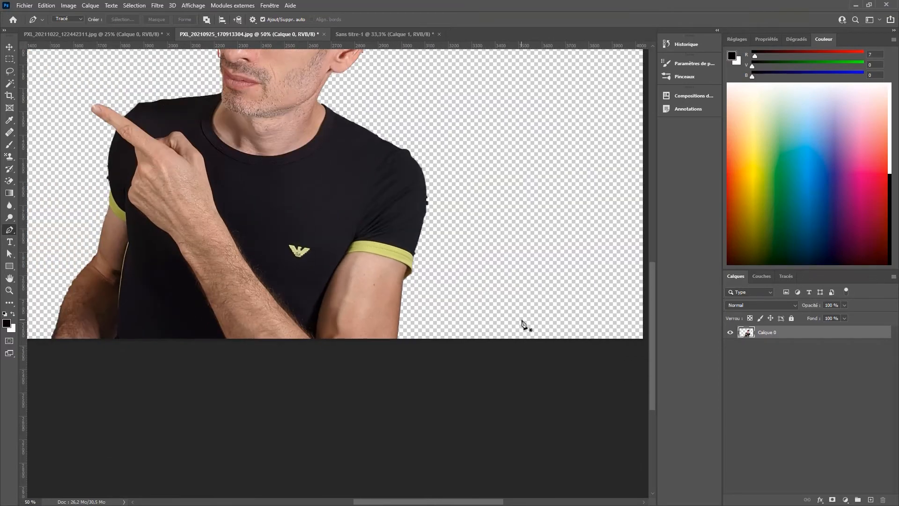
{"action": "left_click_drag", "start_coordinate": [523, 325], "coordinate": [500, 434]}
{"action": "key", "text": "z"}
{"action": "left_click", "coordinate": [300, 302]}
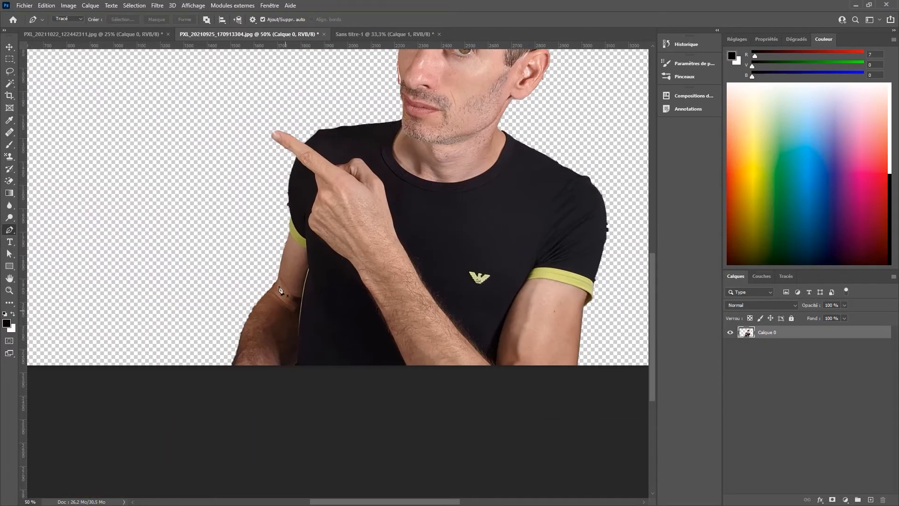
{"action": "scroll", "coordinate": [300, 303], "scroll_direction": "up", "scroll_amount": 5}
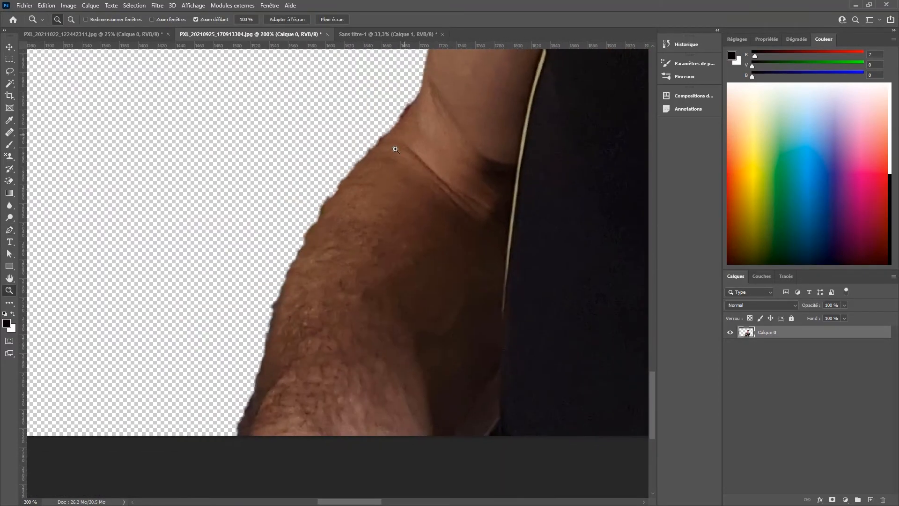
{"action": "key", "text": "p"}
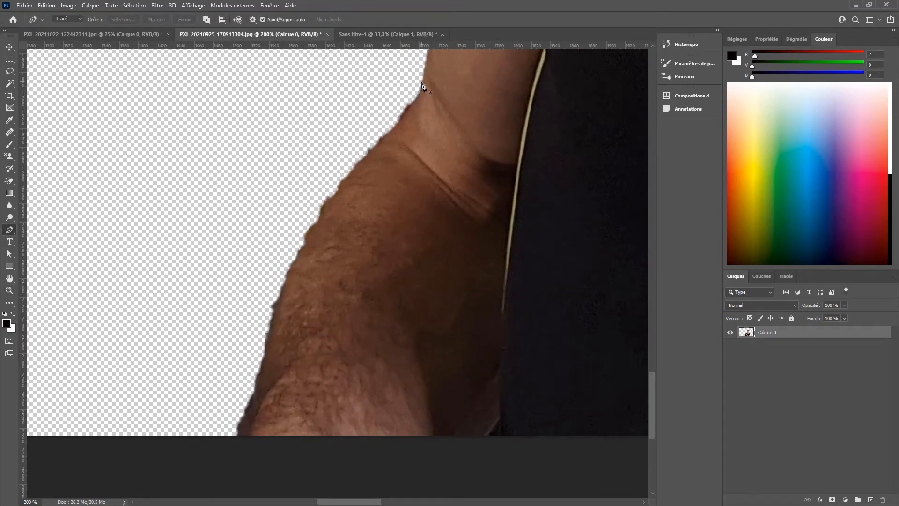
{"action": "left_click", "coordinate": [422, 81]}
{"action": "left_click_drag", "start_coordinate": [412, 108], "coordinate": [406, 114]}
{"action": "left_click_drag", "start_coordinate": [294, 268], "coordinate": [291, 276]}
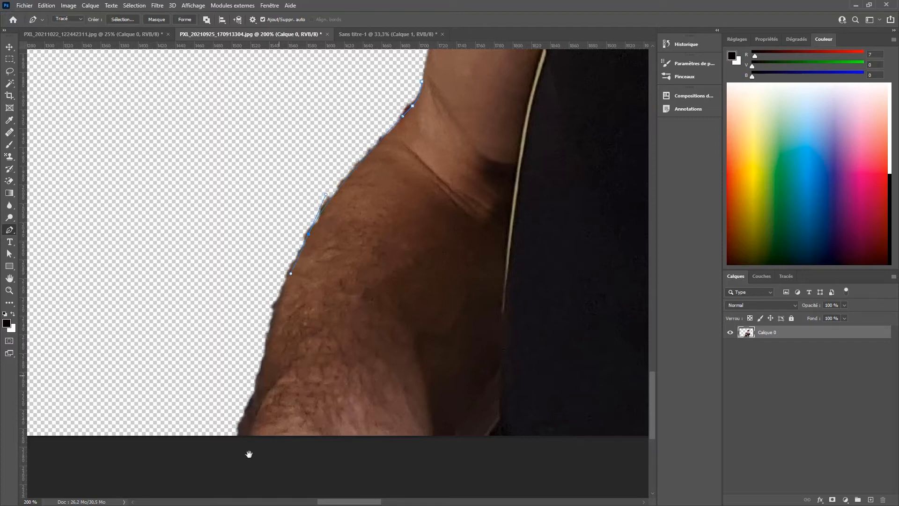
{"action": "left_click_drag", "start_coordinate": [249, 454], "coordinate": [294, 305]}
{"action": "left_click_drag", "start_coordinate": [303, 228], "coordinate": [290, 286]}
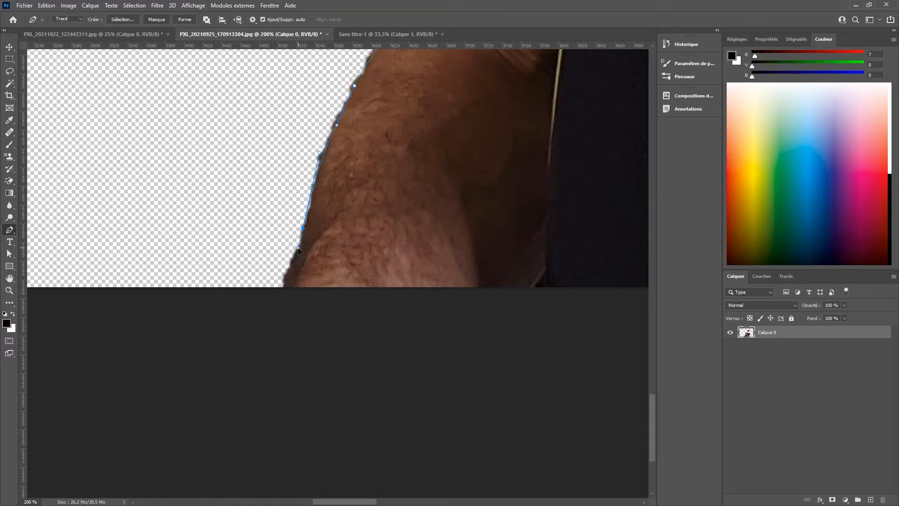
{"action": "left_click_drag", "start_coordinate": [280, 294], "coordinate": [274, 303]}
Step: Close the path through the empty area outside the left-hand forearm, convert it to a selection, delete the leftover edge and deselect
{"action": "left_click_drag", "start_coordinate": [139, 218], "coordinate": [143, 213]}
{"action": "left_click_drag", "start_coordinate": [161, 334], "coordinate": [161, 373]}
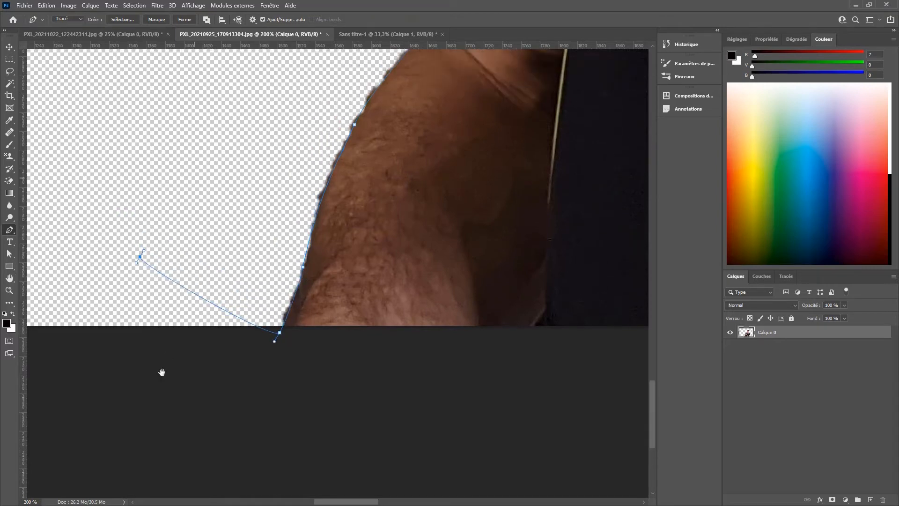
{"action": "scroll", "coordinate": [162, 372], "scroll_direction": "up", "scroll_amount": 5}
{"action": "left_click", "coordinate": [304, 192]}
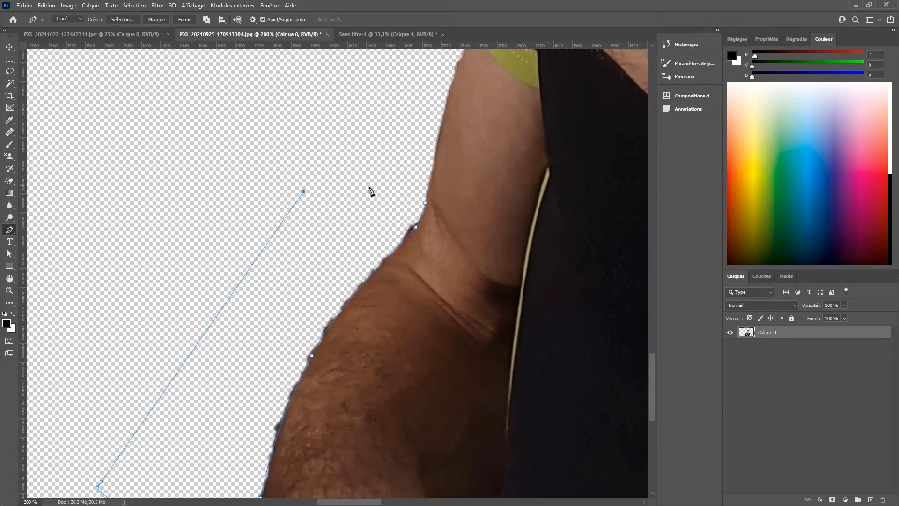
{"action": "left_click", "coordinate": [424, 205]}
{"action": "key", "text": "ctrl+minus"}
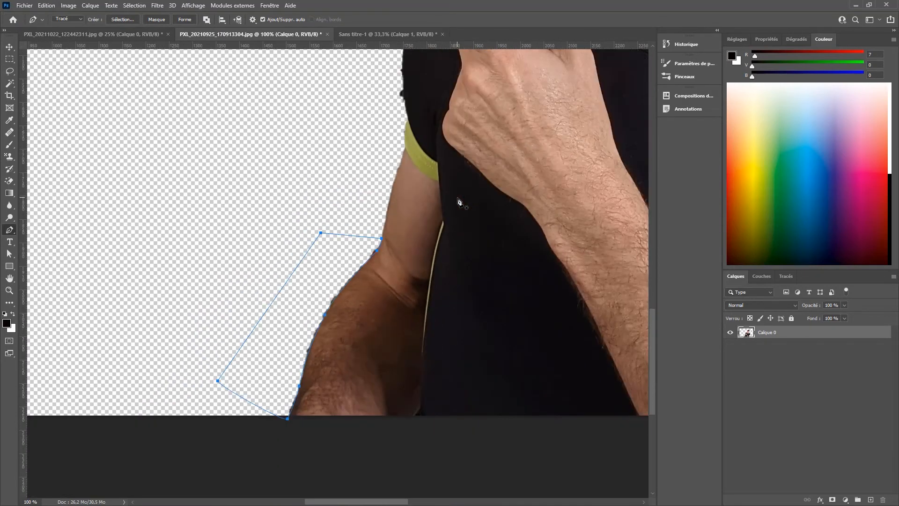
{"action": "key", "text": "ctrl+Return"}
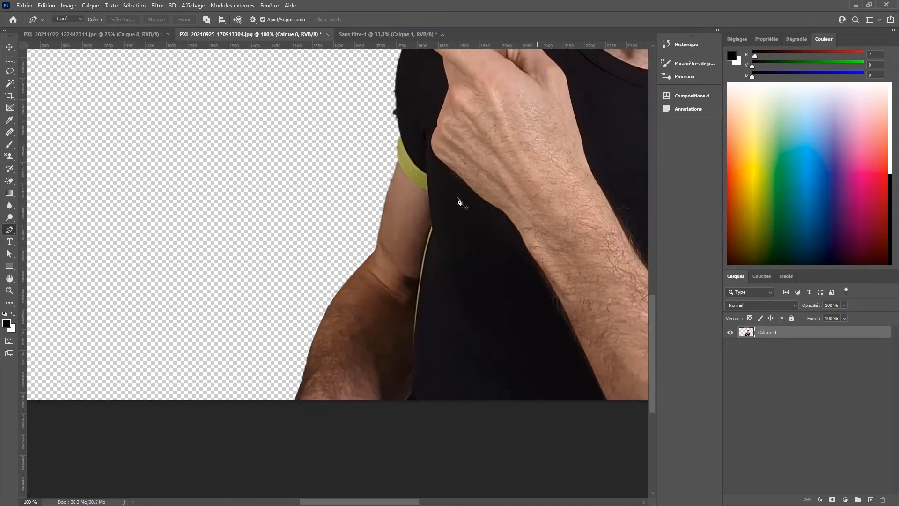
{"action": "key", "text": "ctrl+minus"}
{"action": "key", "text": "ctrl+minus"}
{"action": "key", "text": "ctrl+minus"}
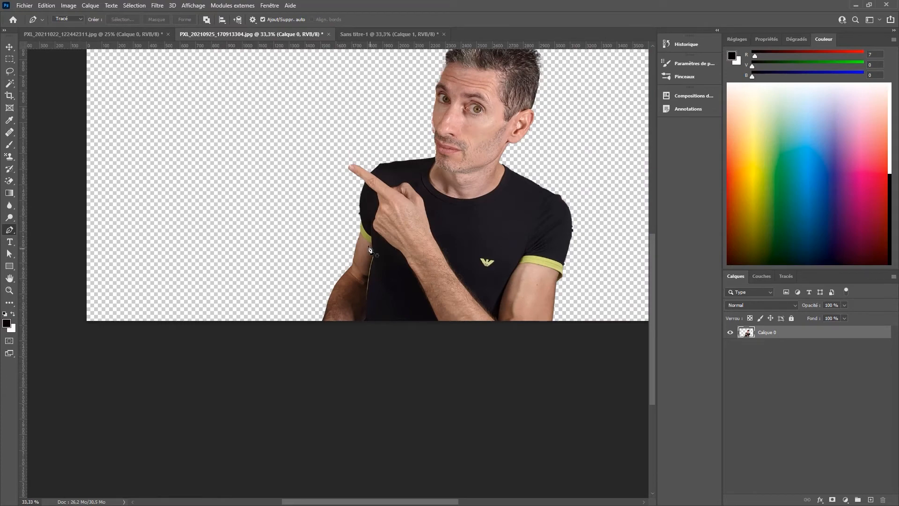
Step: Trace the outer edge of the right-hand sleeve with the Pen tool, from the shoulder down to just above the yellow trim
{"action": "left_click_drag", "start_coordinate": [413, 255], "coordinate": [324, 319]}
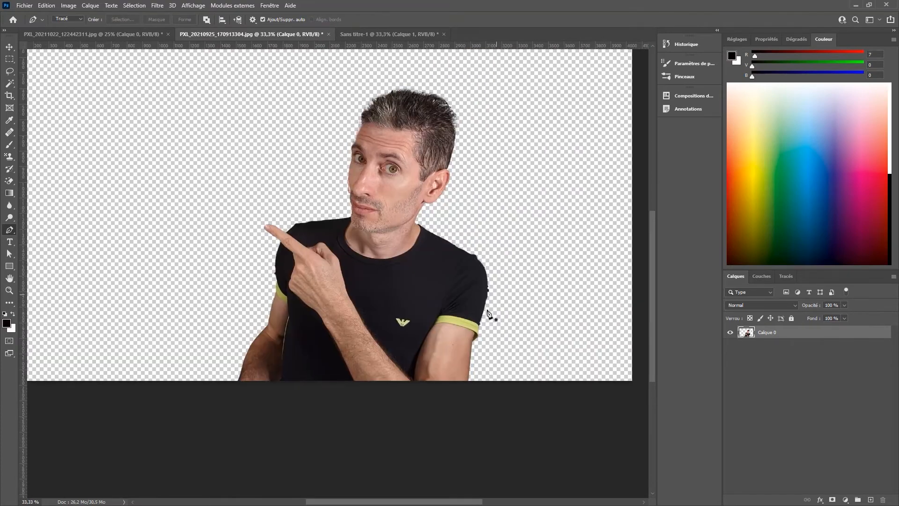
{"action": "key", "text": "z"}
{"action": "left_click_drag", "start_coordinate": [488, 314], "coordinate": [490, 320]}
{"action": "key", "text": "p"}
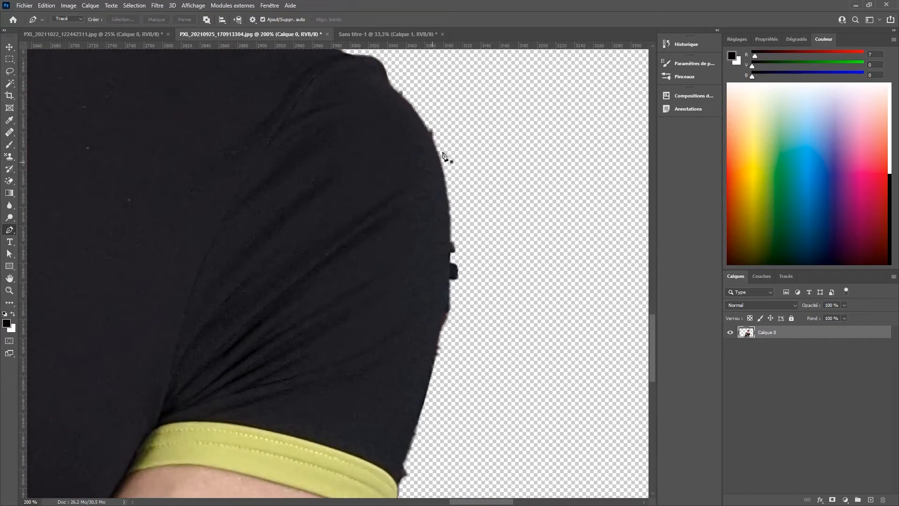
{"action": "left_click", "coordinate": [396, 88]}
{"action": "left_click_drag", "start_coordinate": [450, 214], "coordinate": [451, 295]}
{"action": "left_click", "coordinate": [449, 295]}
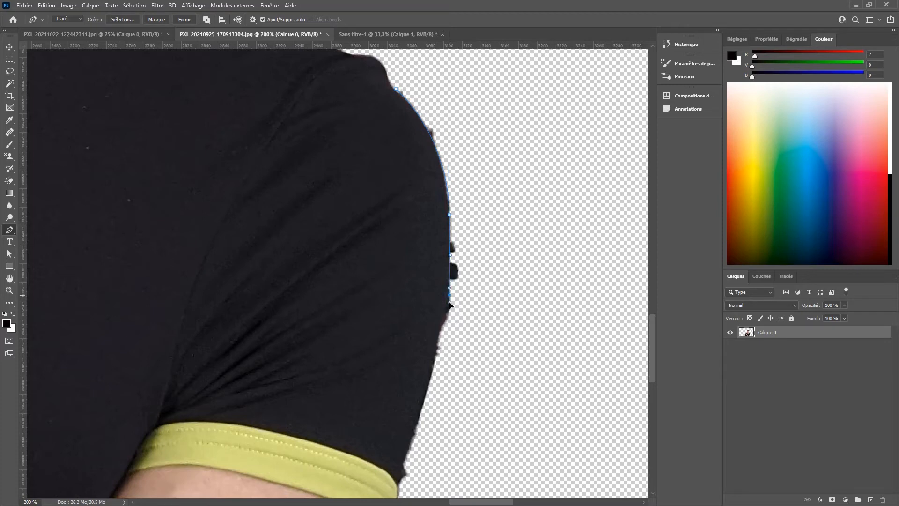
{"action": "left_click", "coordinate": [440, 329]}
{"action": "left_click", "coordinate": [433, 369]}
{"action": "scroll", "coordinate": [431, 381], "scroll_direction": "down", "scroll_amount": 3}
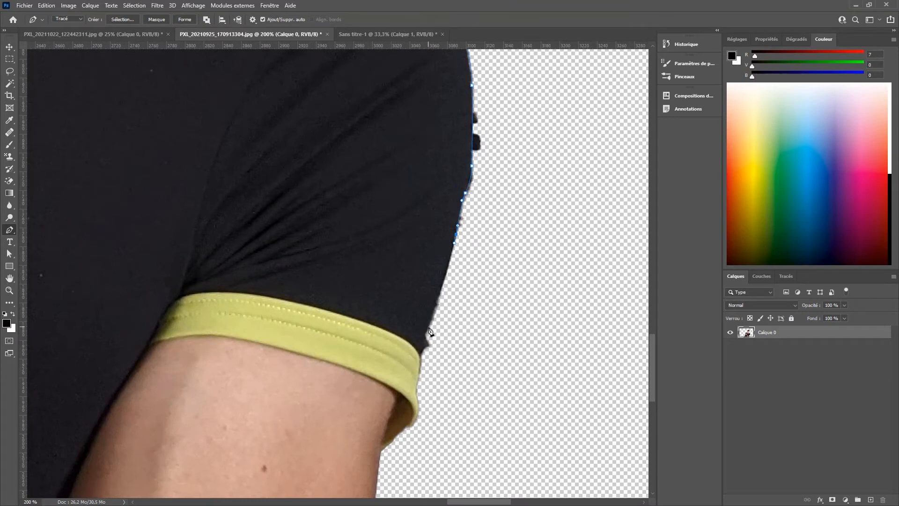
{"action": "left_click_drag", "start_coordinate": [429, 329], "coordinate": [517, 305]}
Step: Extend the path through the empty area outside the right-hand sleeve, turn it into a selection, delete the stray bits and deselect
{"action": "scroll", "coordinate": [535, 318], "scroll_direction": "up", "scroll_amount": 5}
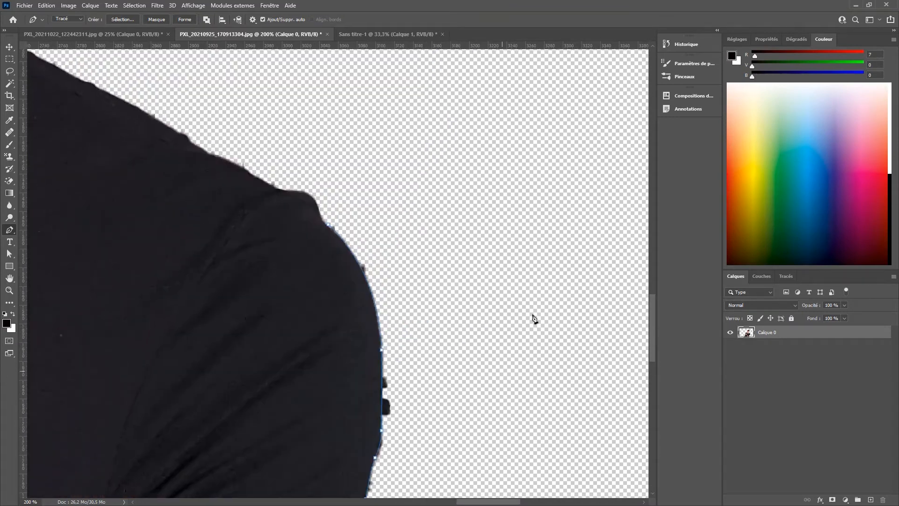
{"action": "left_click", "coordinate": [482, 152]}
{"action": "left_click", "coordinate": [415, 114]}
{"action": "key", "text": "ctrl+Return"}
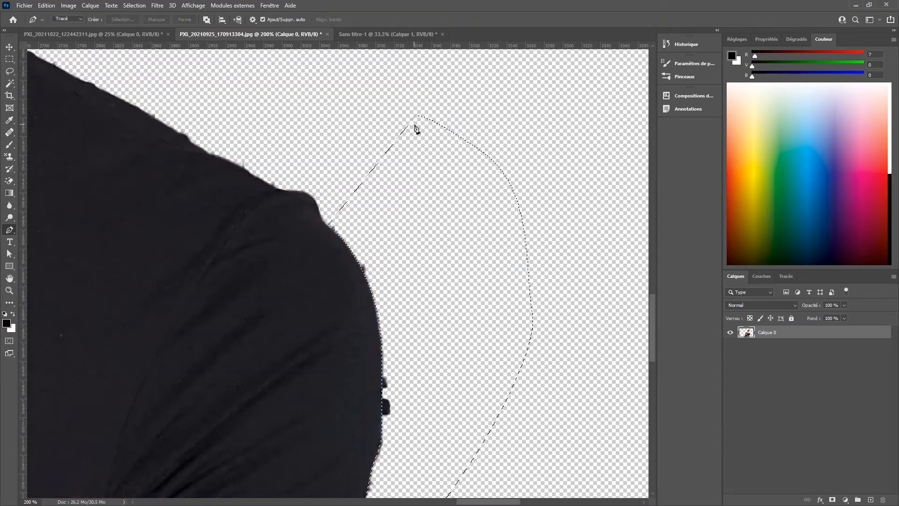
{"action": "key", "text": "Delete"}
{"action": "key", "text": "ctrl+d"}
{"action": "key", "text": "ctrl+minus"}
{"action": "key", "text": "ctrl+minus"}
{"action": "key", "text": "ctrl+minus"}
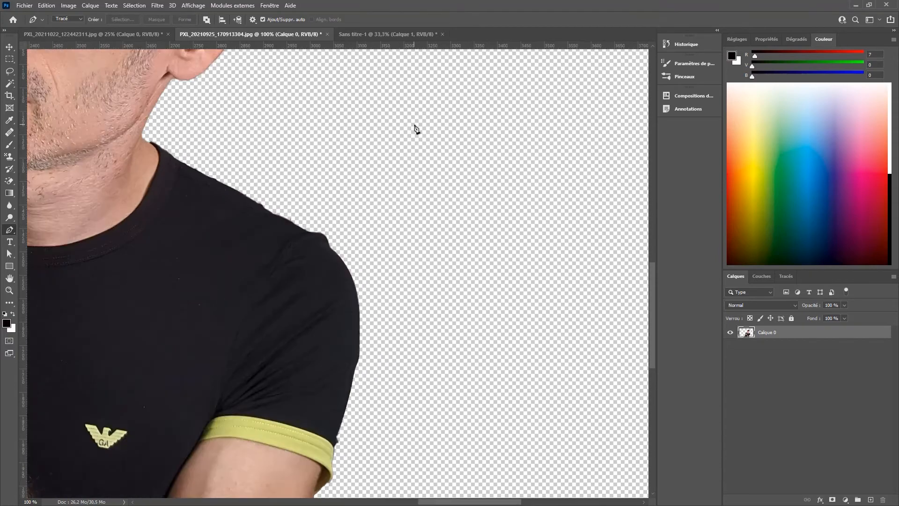
{"action": "key", "text": "ctrl+minus"}
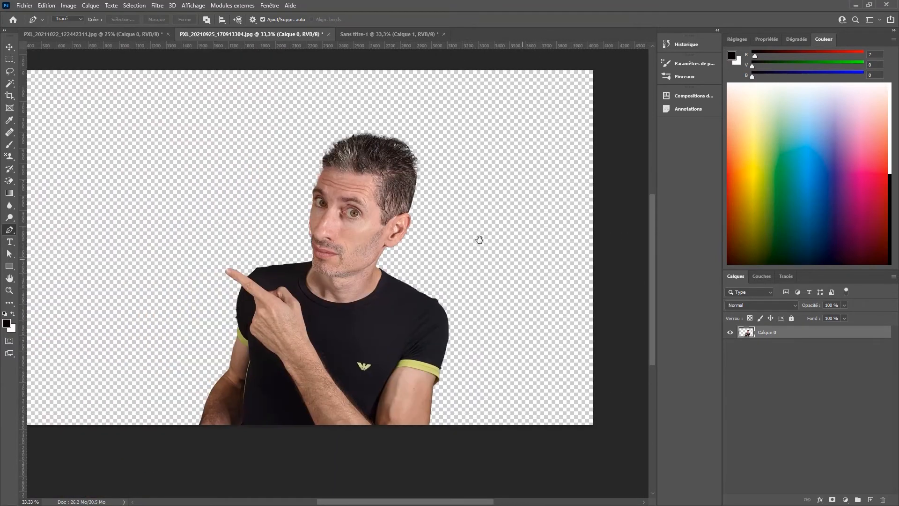
Step: Outline the red and white background leftover beside the cheek and nose with the Pen tool, running the path outside the face
{"action": "key", "text": "z"}
{"action": "left_click", "coordinate": [322, 233]}
{"action": "left_click_drag", "start_coordinate": [323, 232], "coordinate": [322, 233]}
{"action": "key", "text": "p"}
{"action": "left_click_drag", "start_coordinate": [261, 200], "coordinate": [294, 200]}
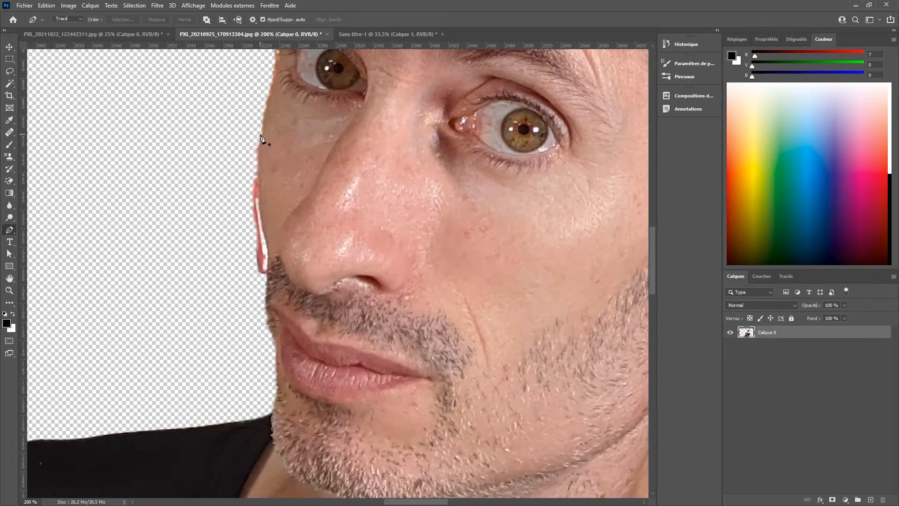
{"action": "left_click", "coordinate": [260, 135]}
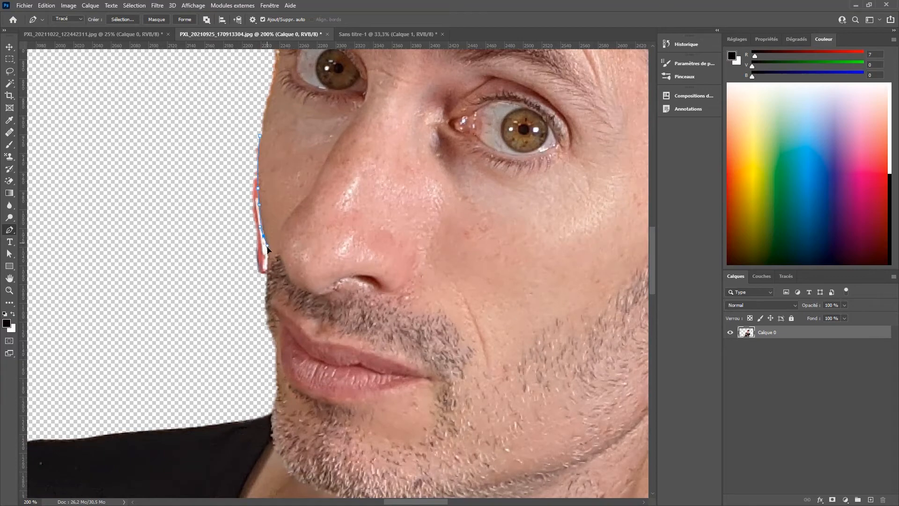
{"action": "left_click", "coordinate": [266, 277]}
{"action": "left_click", "coordinate": [252, 306]}
{"action": "left_click", "coordinate": [181, 209]}
{"action": "left_click", "coordinate": [217, 125]}
Step: Convert the path beside the cheek to a selection, delete the leftover inside it and deselect
{"action": "key", "text": "ctrl+Return"}
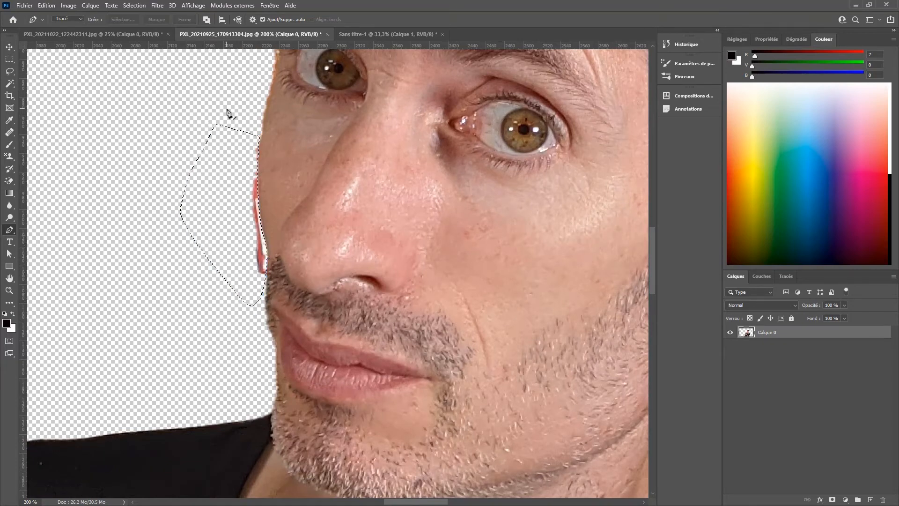
{"action": "key", "text": "Delete"}
{"action": "key", "text": "ctrl+d"}
{"action": "key", "text": "ctrl+minus"}
{"action": "key", "text": "ctrl+minus"}
{"action": "key", "text": "ctrl+minus"}
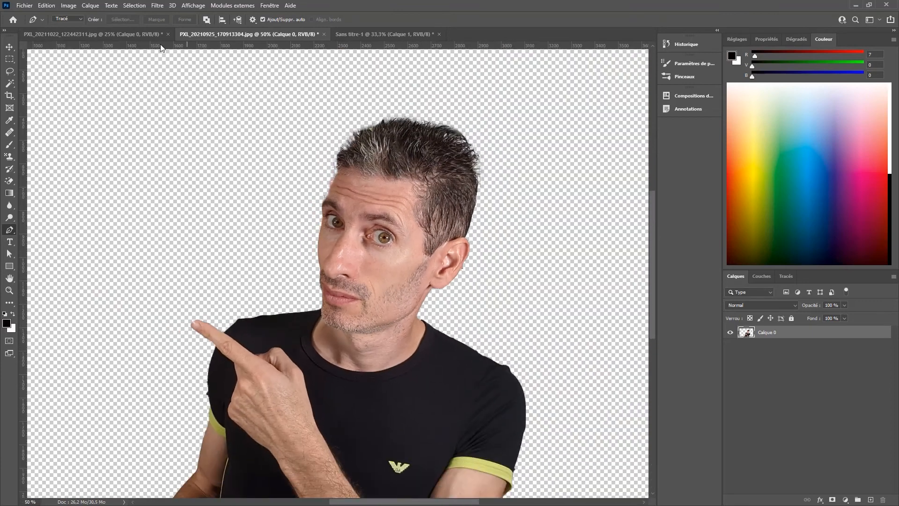
Step: Return to the green-screen photo PXL_20211022_122442311.jpg and undo its last edit
{"action": "left_click", "coordinate": [141, 32]}
{"action": "key", "text": "ctrl+z"}
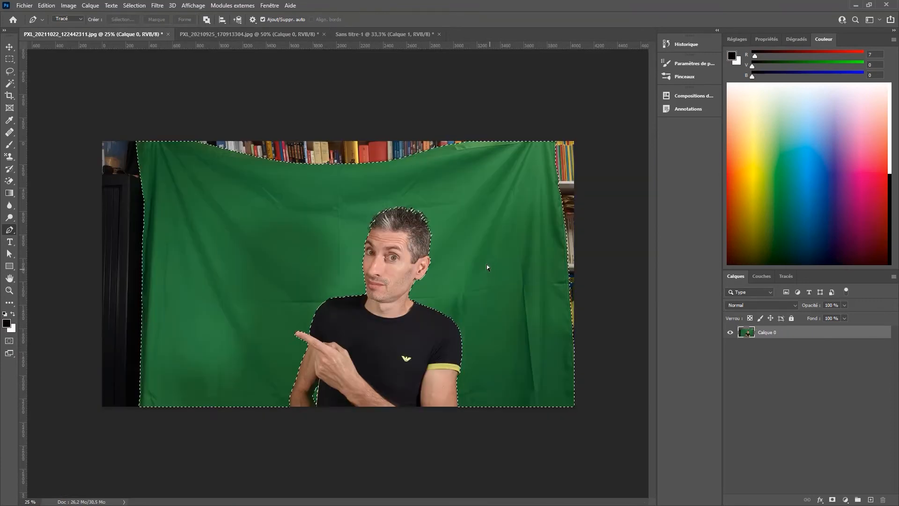
Step: Go back to the bookshelf photo PXL_20210925_170913304.jpg and undo the Pen tool cleanup beside the cheek
{"action": "left_click", "coordinate": [274, 36]}
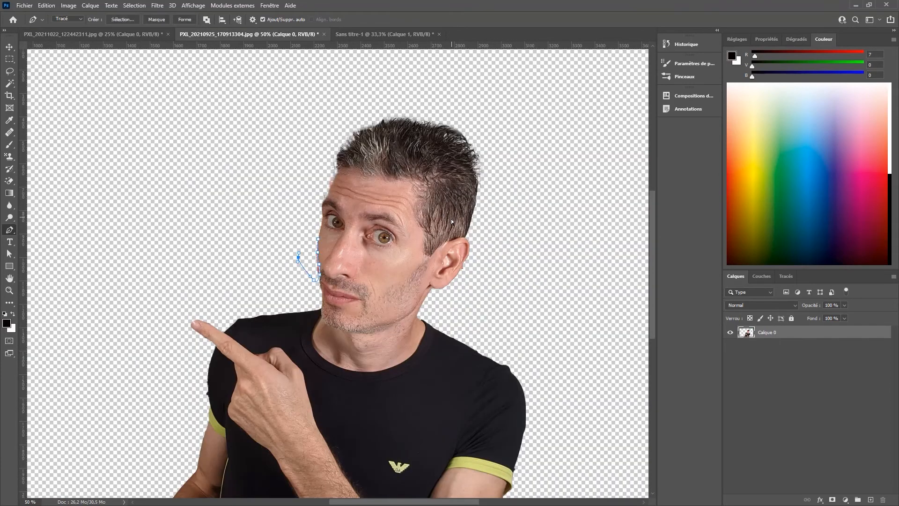
{"action": "key", "text": "ctrl+z"}
{"action": "key", "text": "ctrl+z"}
{"action": "key", "text": "ctrl+z"}
{"action": "key", "text": "ctrl+z"}
{"action": "key", "text": "z"}
{"action": "key", "text": "ctrl+minus"}
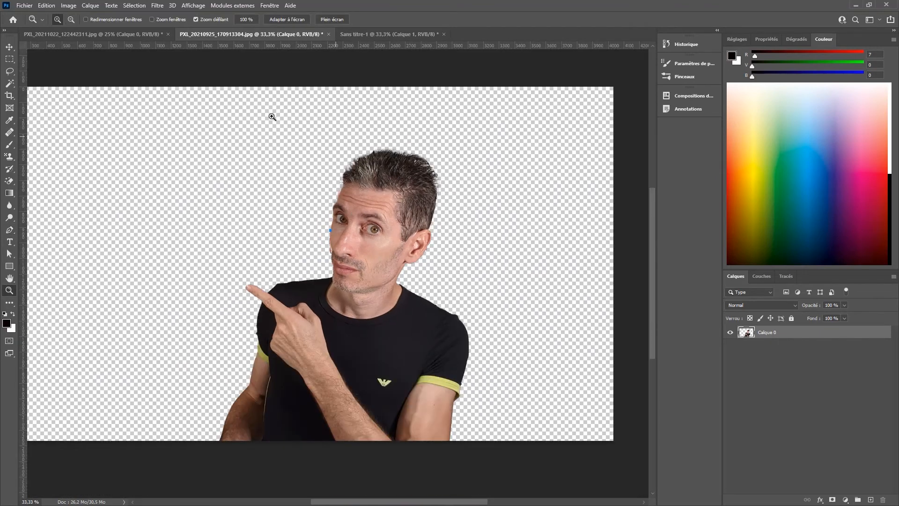
Step: Switch to the green-screen photo PXL_20211022_122442311.jpg and clear its active selection
{"action": "left_click", "coordinate": [126, 35]}
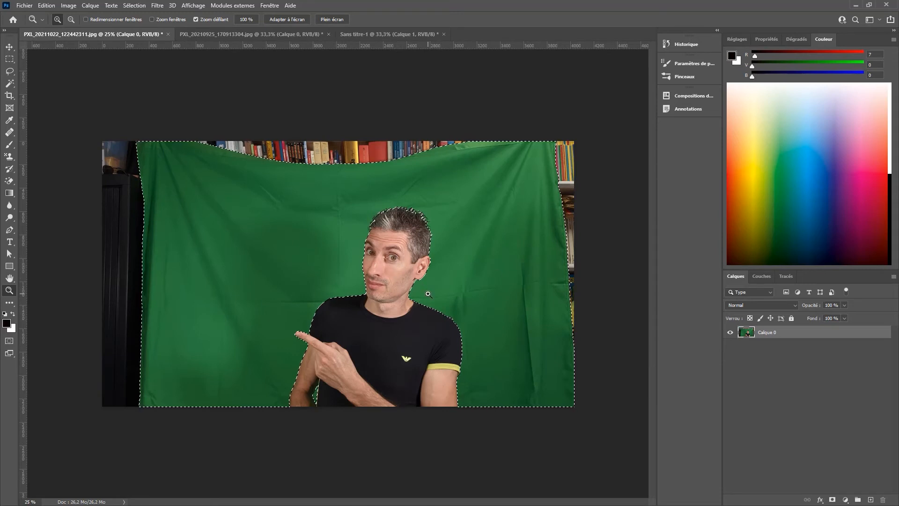
{"action": "key", "text": "ctrl+d"}
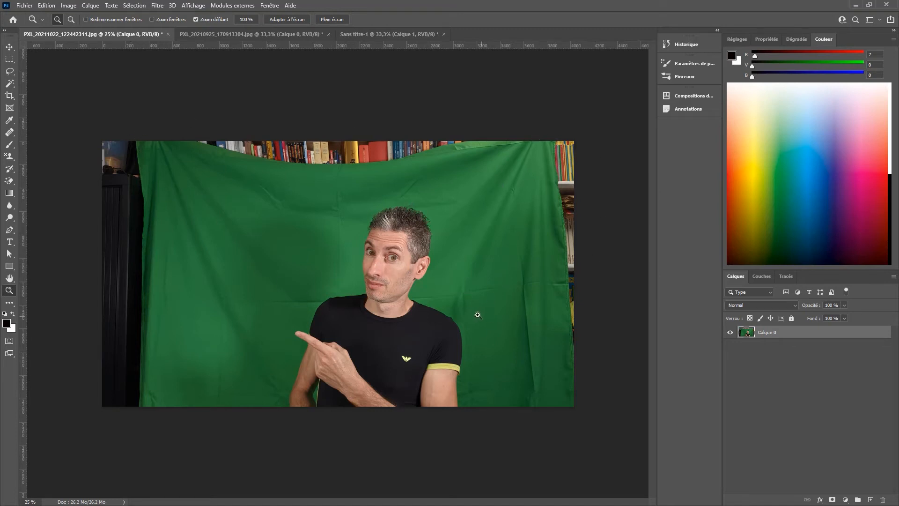
Step: Try cutting the man out of the green-screen photo with Select and Mask's subject selection, and undo the layer mask it outputs
{"action": "left_click", "coordinate": [135, 6]}
{"action": "left_click", "coordinate": [162, 137]}
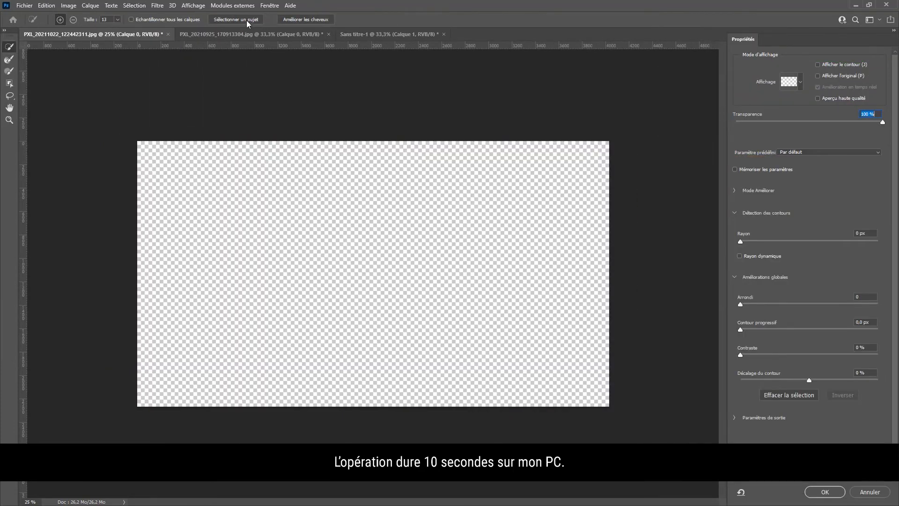
{"action": "left_click", "coordinate": [248, 21]}
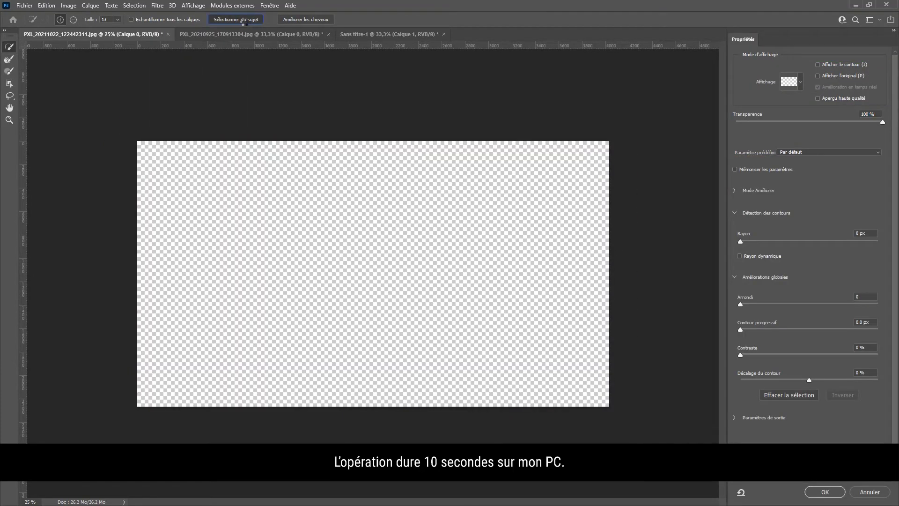
{"action": "left_click", "coordinate": [824, 492]}
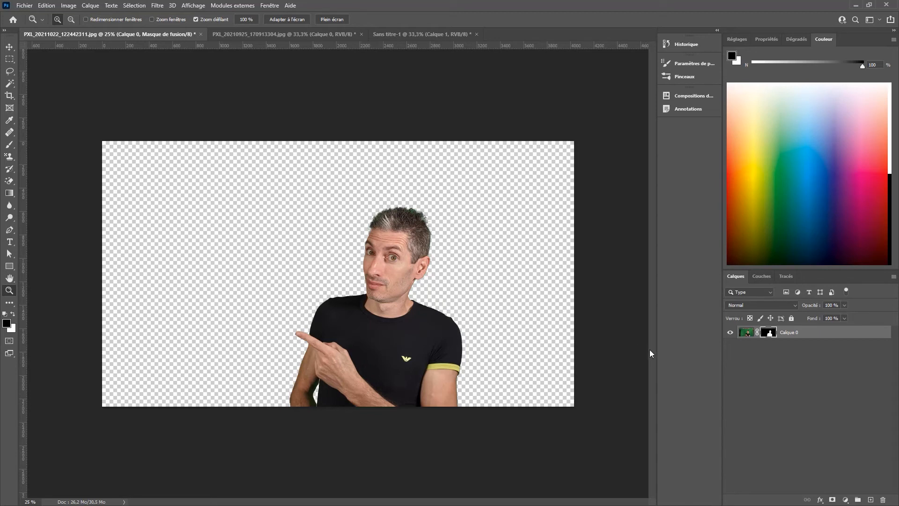
{"action": "key", "text": "ctrl+z"}
{"action": "key", "text": "ctrl+z"}
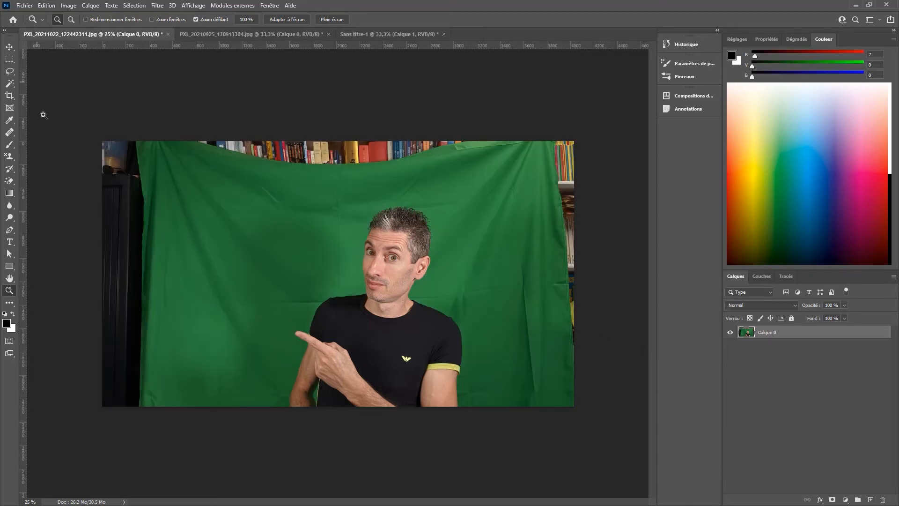
Step: Try removing the green backdrop by selecting it with the Magic Wand at tolerance 50 and deleting the selected area
{"action": "key", "text": "p"}
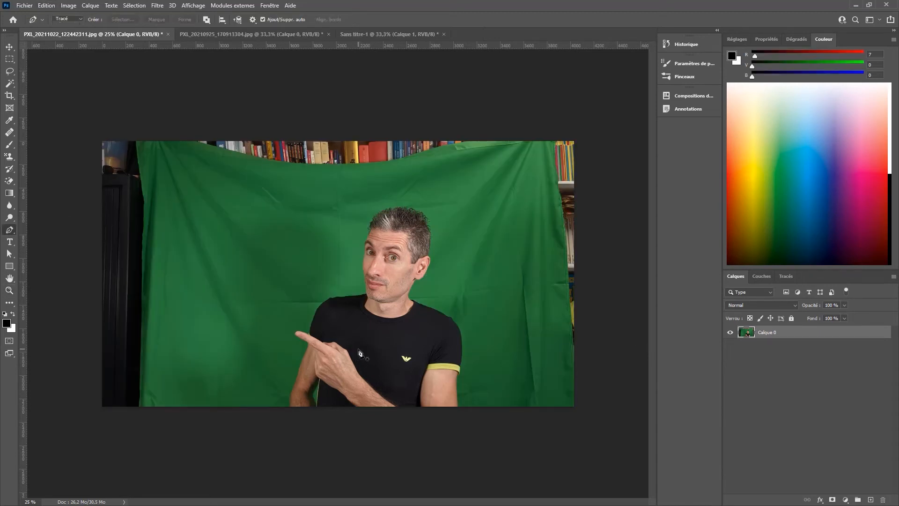
{"action": "key", "text": "ctrl+plus"}
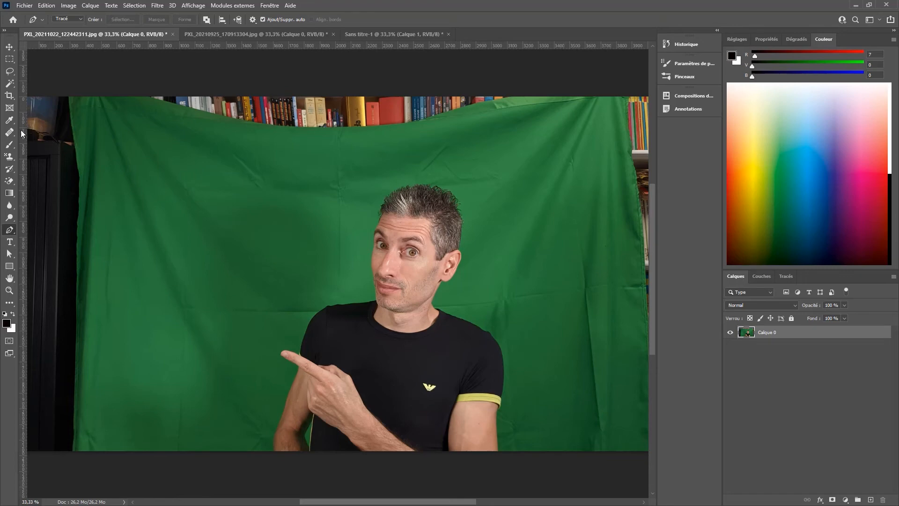
{"action": "left_click", "coordinate": [9, 83]}
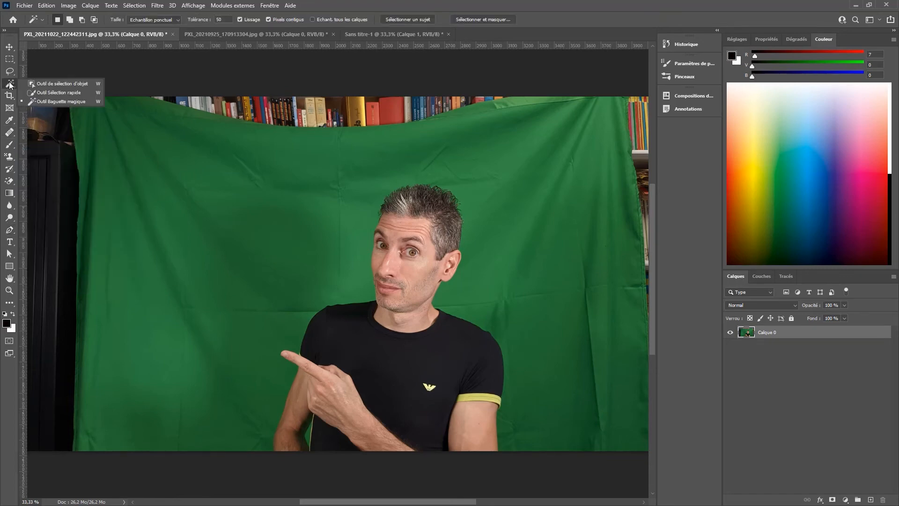
{"action": "left_click", "coordinate": [52, 102]}
{"action": "left_click", "coordinate": [227, 234]}
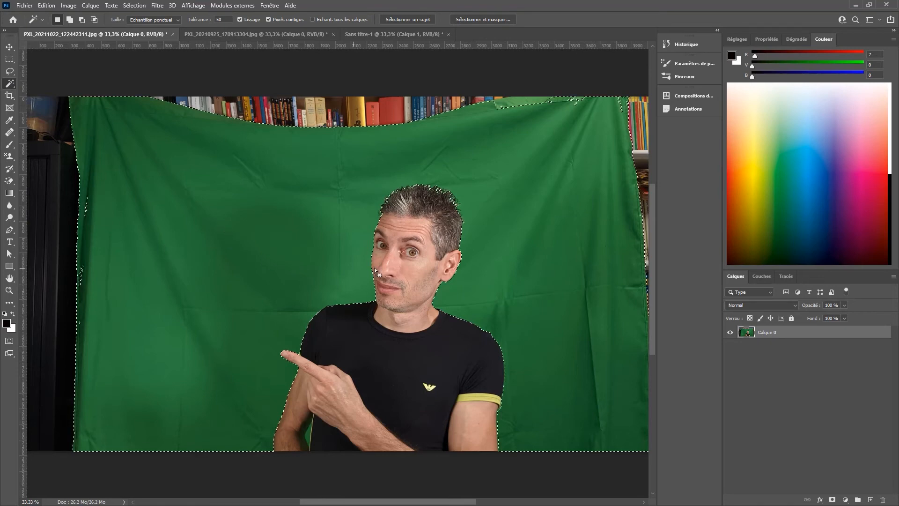
{"action": "key", "text": "Delete"}
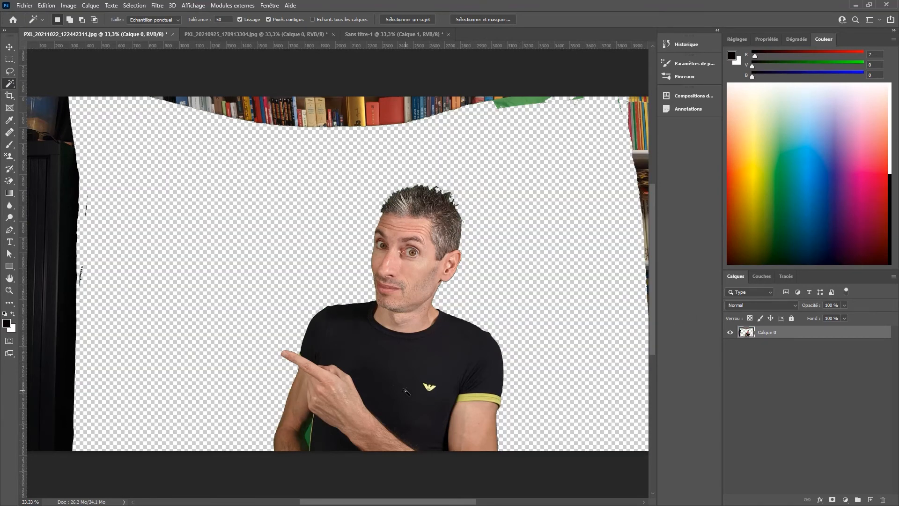
Step: Delete the leftover green patch between the man's arm and torso using the Magic Wand, and undo the backdrop removals
{"action": "key", "text": "ctrl+plus"}
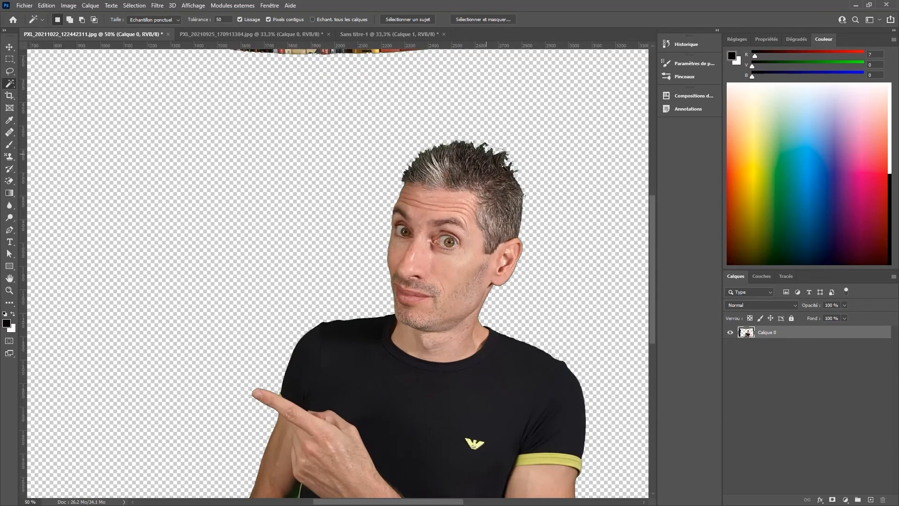
{"action": "scroll", "coordinate": [520, 266], "scroll_direction": "down", "scroll_amount": 6}
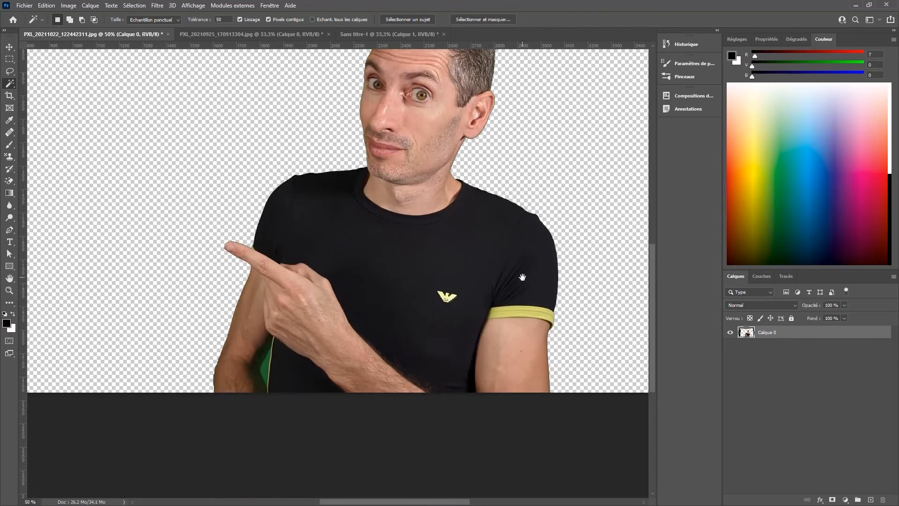
{"action": "key", "text": "ctrl+plus"}
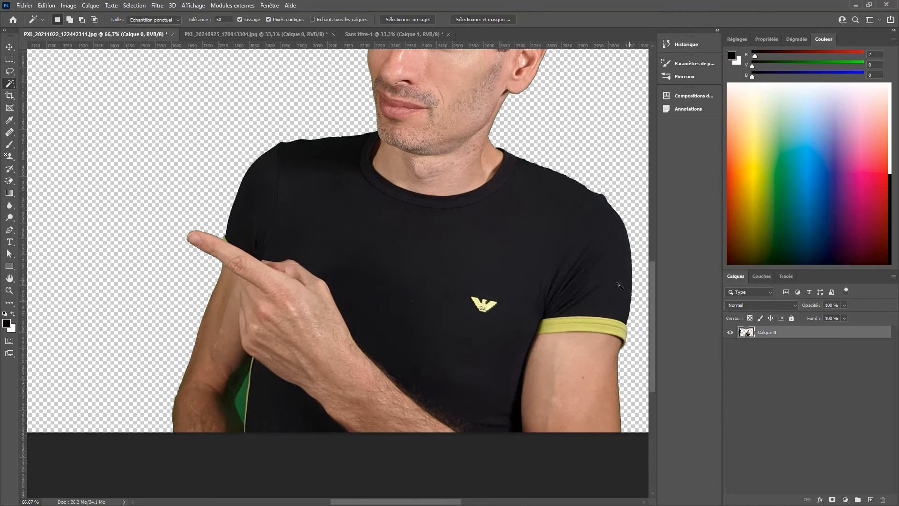
{"action": "left_click", "coordinate": [242, 404]}
{"action": "key", "text": "Delete"}
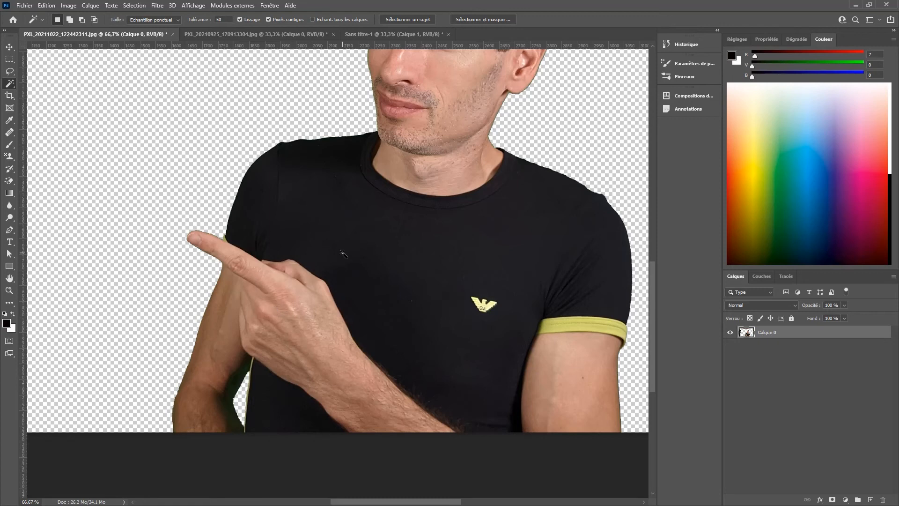
{"action": "scroll", "coordinate": [343, 254], "scroll_direction": "down", "scroll_amount": 2}
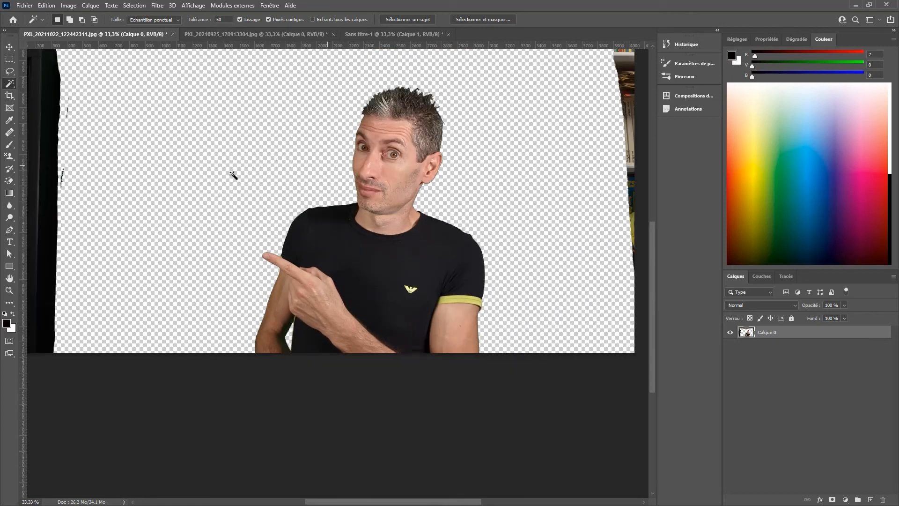
{"action": "key", "text": "ctrl+z"}
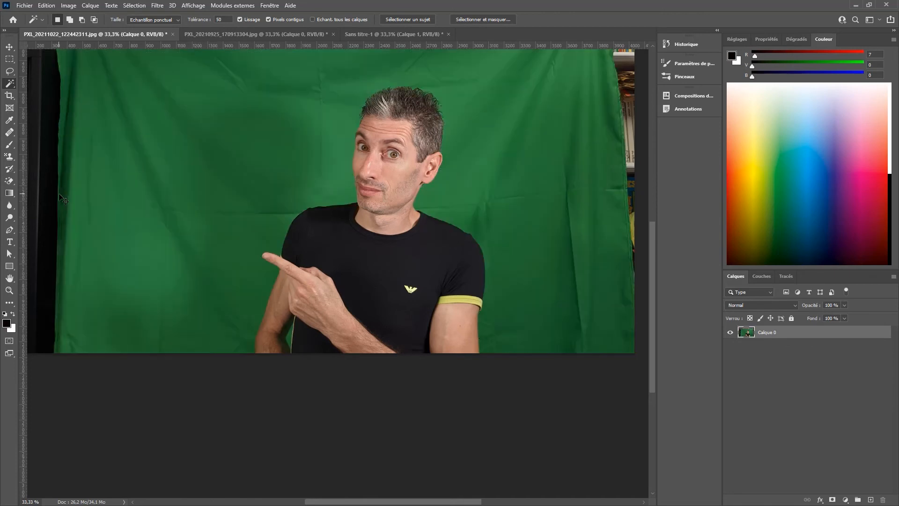
Step: Try erasing the green backdrop around the man with the Magic Eraser at tolerance 32 and contiguous pixels
{"action": "left_click", "coordinate": [8, 133]}
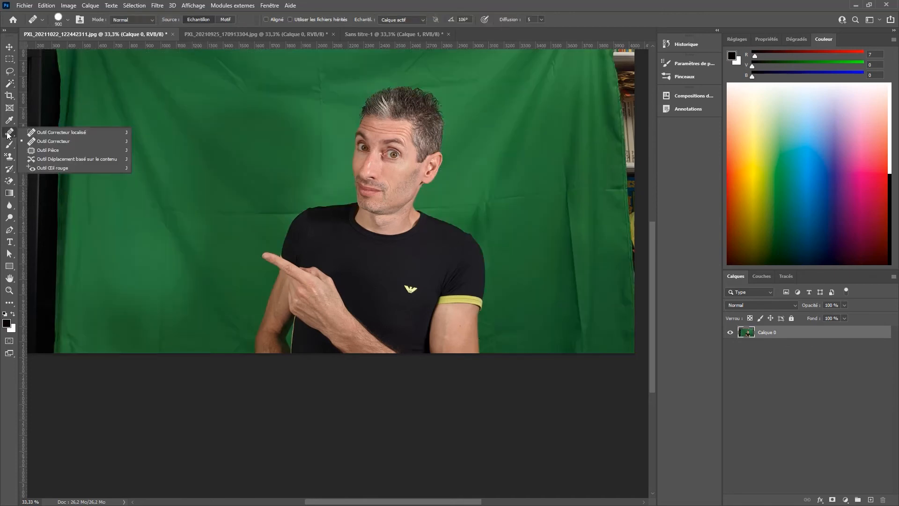
{"action": "left_click", "coordinate": [8, 136]}
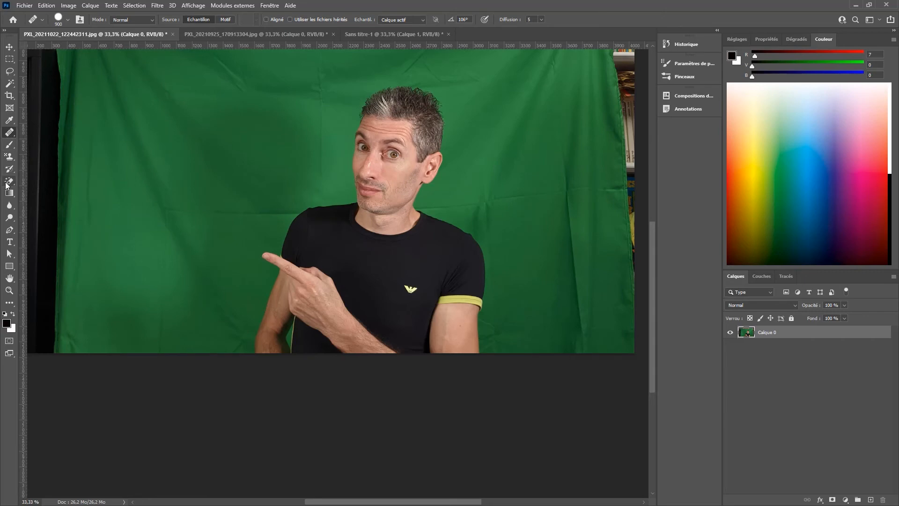
{"action": "left_click", "coordinate": [8, 182]}
{"action": "left_click", "coordinate": [8, 182]}
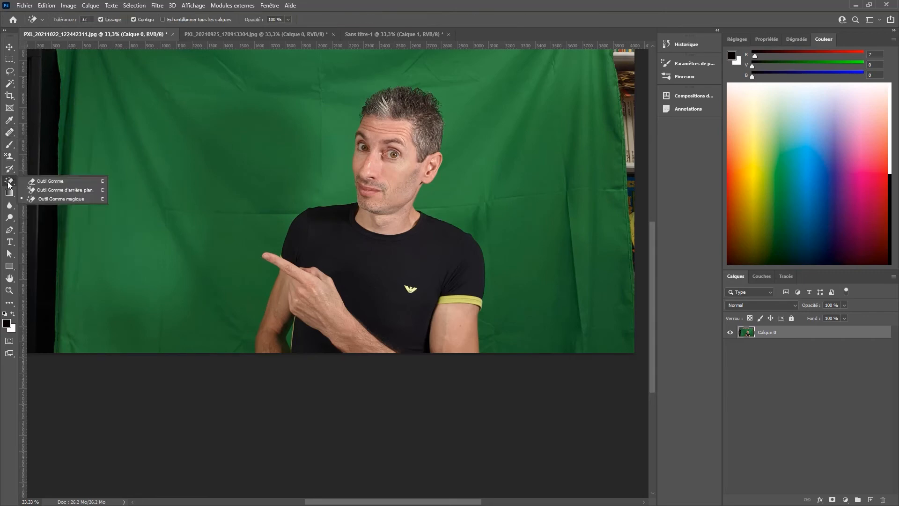
{"action": "left_click", "coordinate": [60, 199]}
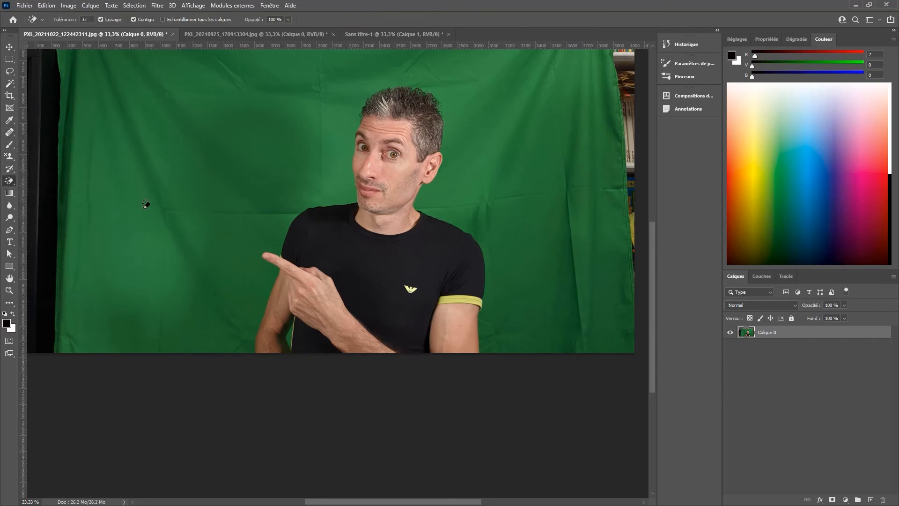
{"action": "left_click", "coordinate": [265, 183]}
Step: Erase more leftover green patches beside the man's head, above his shoulder and inside his bent arm with the Magic Eraser
{"action": "scroll", "coordinate": [281, 253], "scroll_direction": "up", "scroll_amount": 5}
{"action": "scroll", "coordinate": [281, 253], "scroll_direction": "right", "scroll_amount": 3}
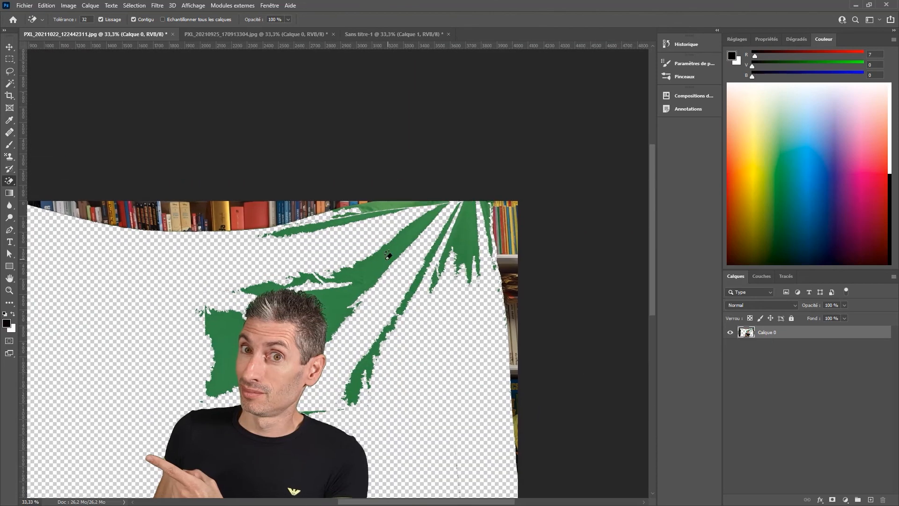
{"action": "scroll", "coordinate": [328, 322], "scroll_direction": "down", "scroll_amount": 5}
{"action": "scroll", "coordinate": [328, 322], "scroll_direction": "left", "scroll_amount": 2}
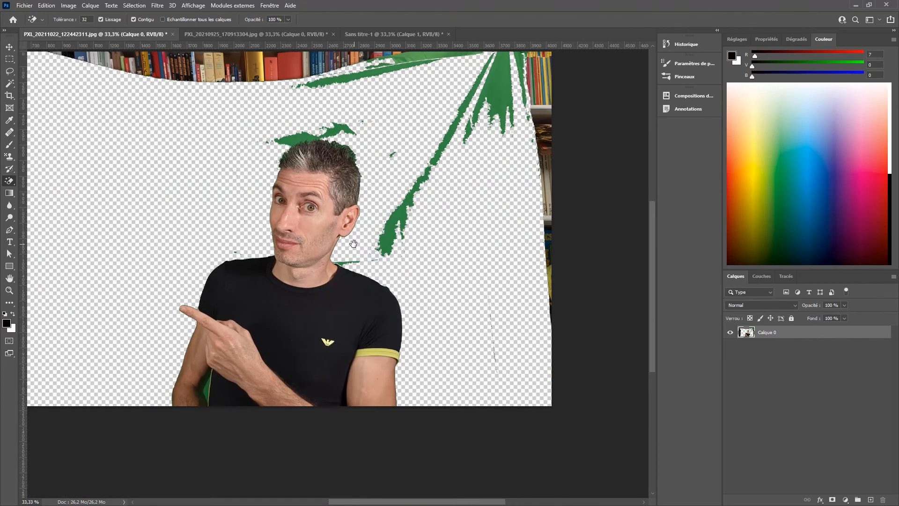
{"action": "left_click", "coordinate": [392, 234]}
{"action": "scroll", "coordinate": [119, 135], "scroll_direction": "left", "scroll_amount": 3}
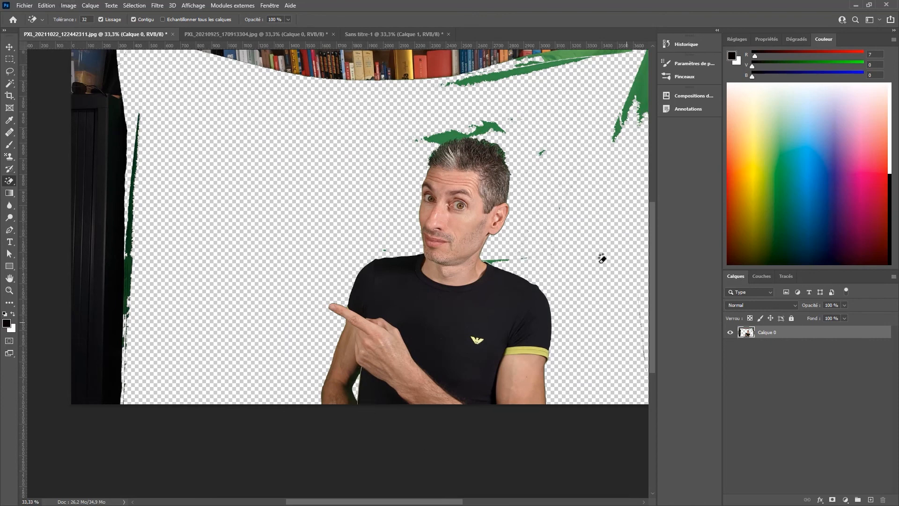
{"action": "left_click_drag", "start_coordinate": [587, 245], "coordinate": [402, 280]}
Step: Undo the Magic Eraser and earlier removals on the green-screen photo to restore the full backdrop
{"action": "key", "text": "ctrl+z"}
{"action": "key", "text": "ctrl+z"}
{"action": "key", "text": "ctrl+z"}
{"action": "key", "text": "ctrl+z"}
{"action": "key", "text": "ctrl+z"}
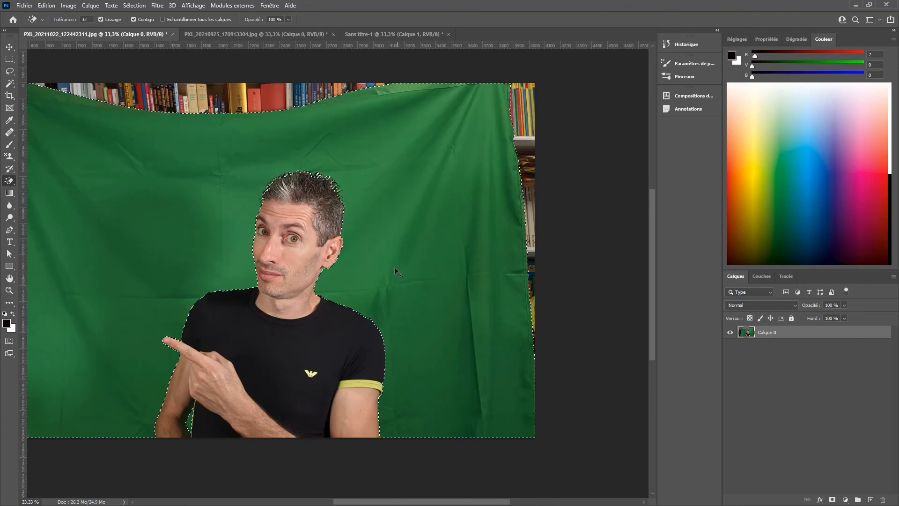
Step: Open the list of selection commands for the green-screen photo
{"action": "left_click", "coordinate": [132, 6]}
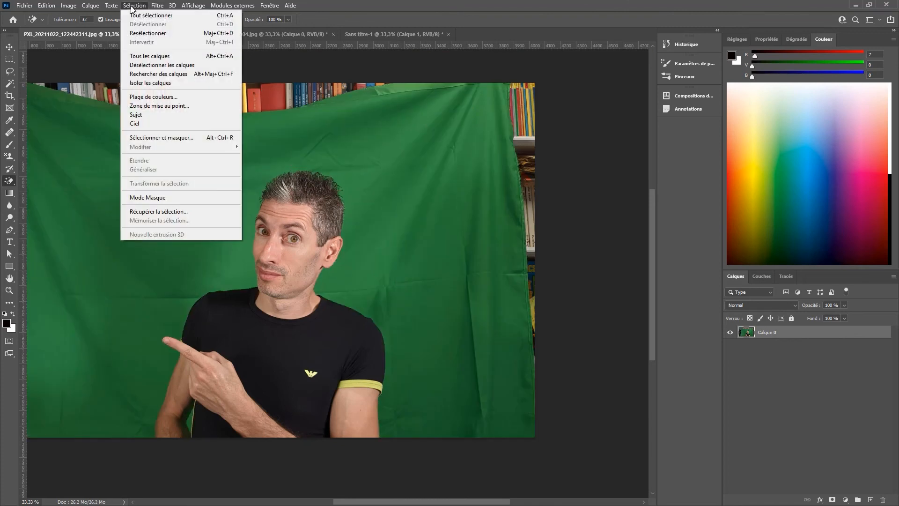